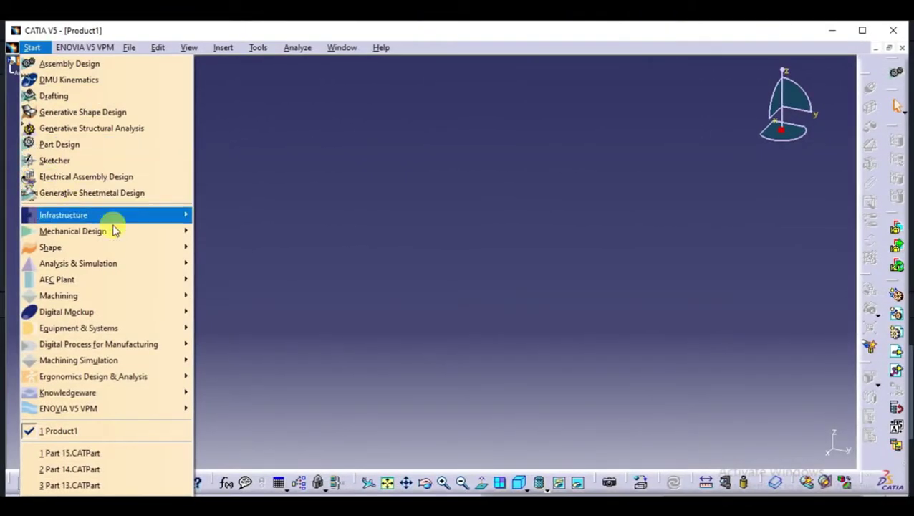
Step: Create a new part in Part Design and pick a reference plane for the sketch
left_click(228, 230)
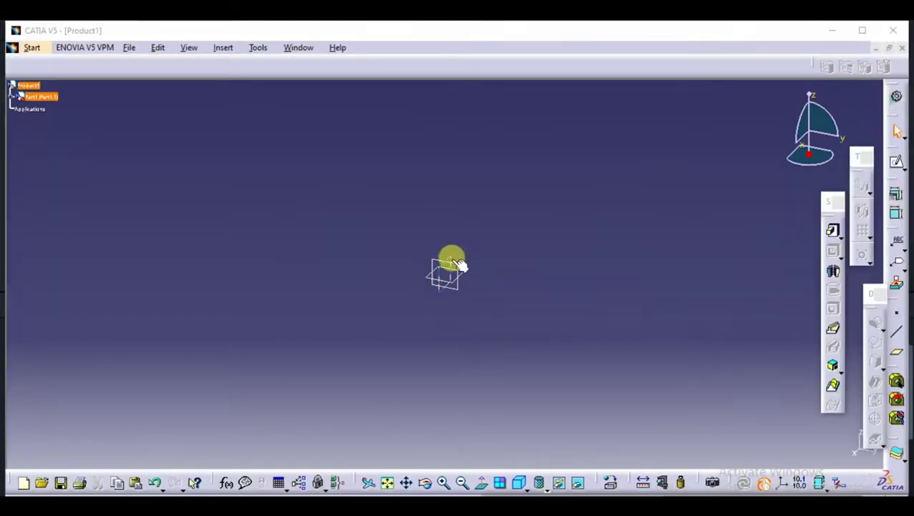
left_click(459, 265)
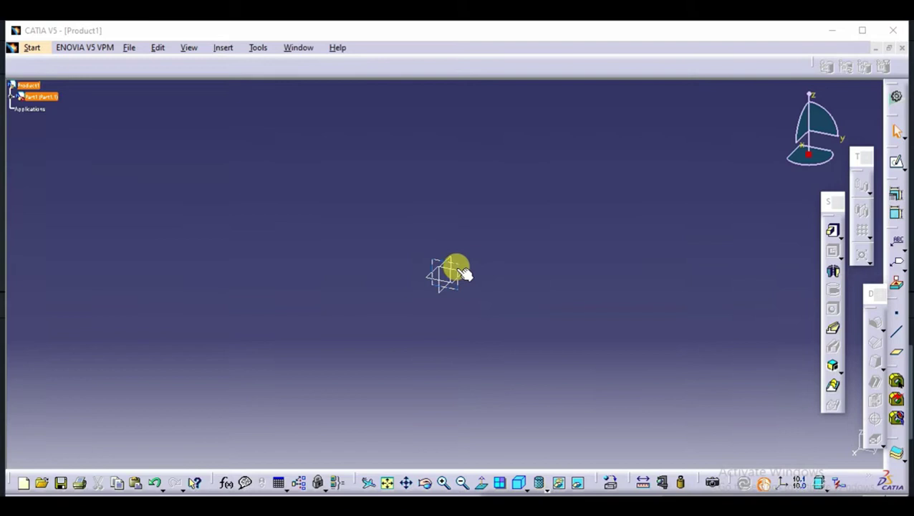
left_click(462, 272)
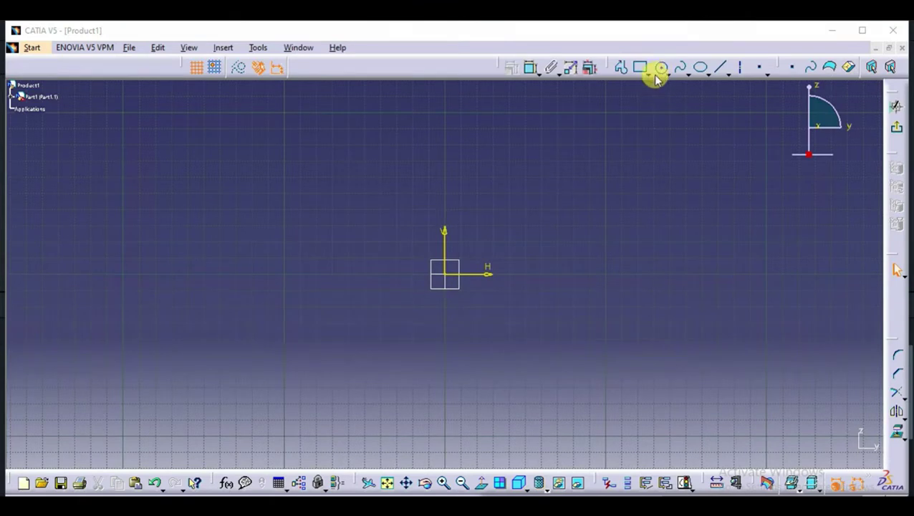
Step: Sketch a horizontal elongated-hole slot right of the origin, about 13.3 mm radius
left_click(648, 72)
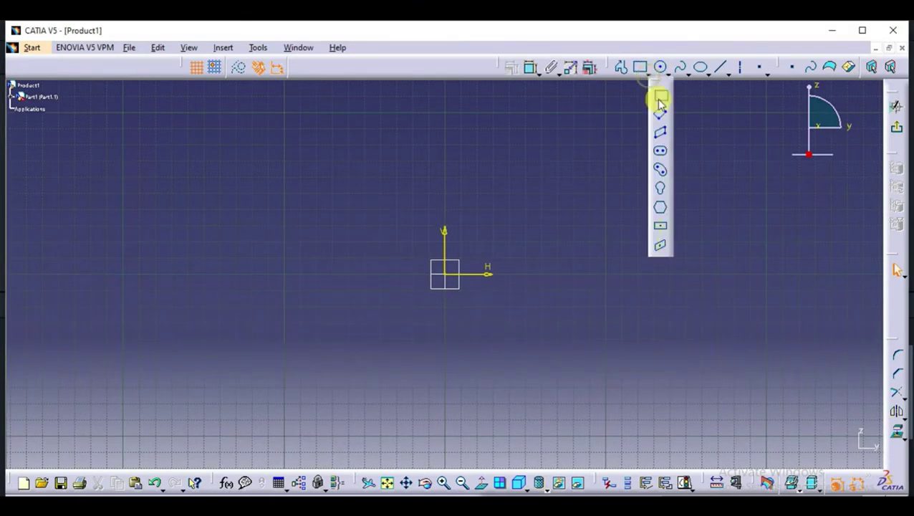
left_click(661, 152)
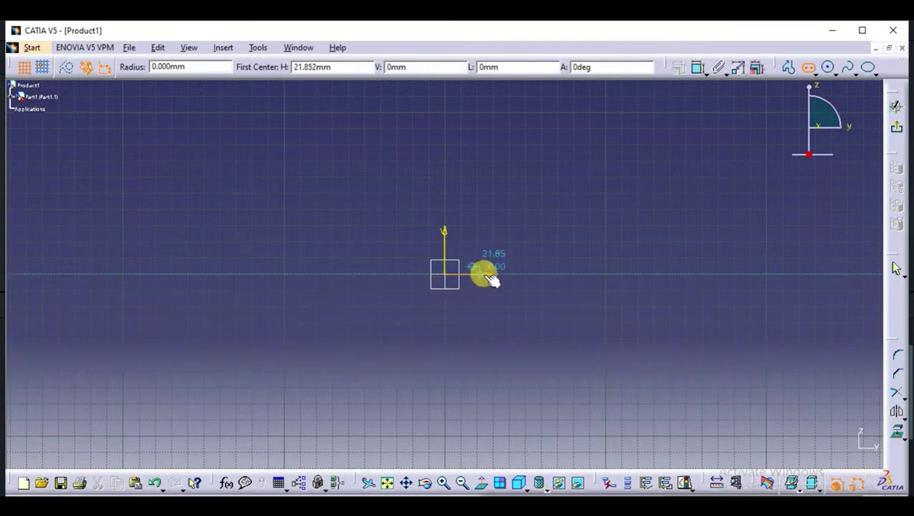
left_click(516, 276)
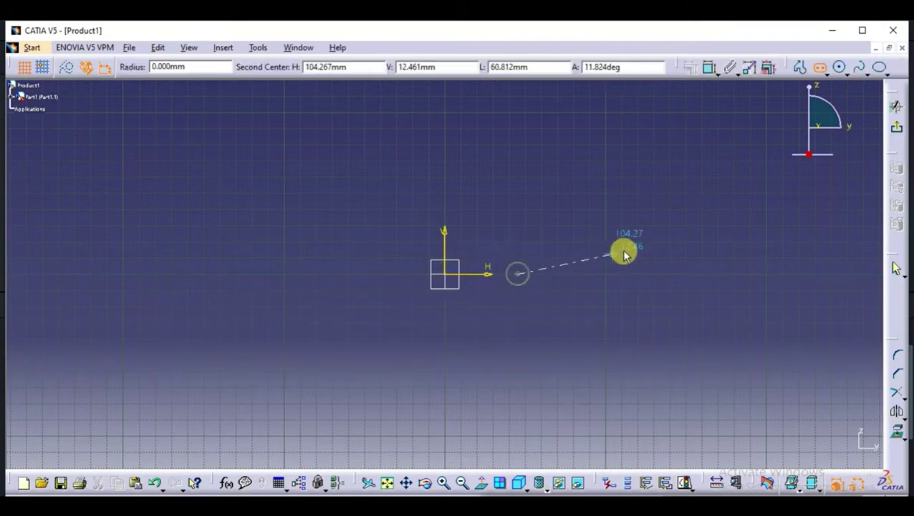
left_click(684, 273)
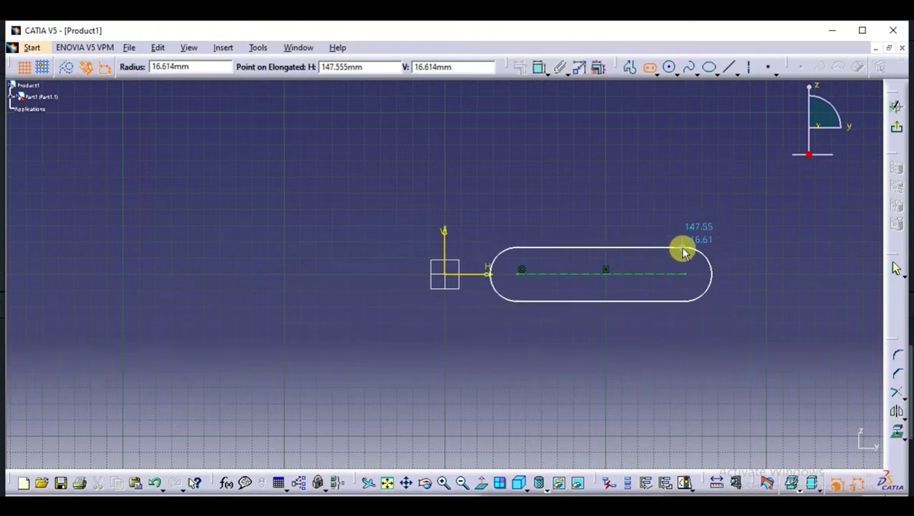
left_click(681, 260)
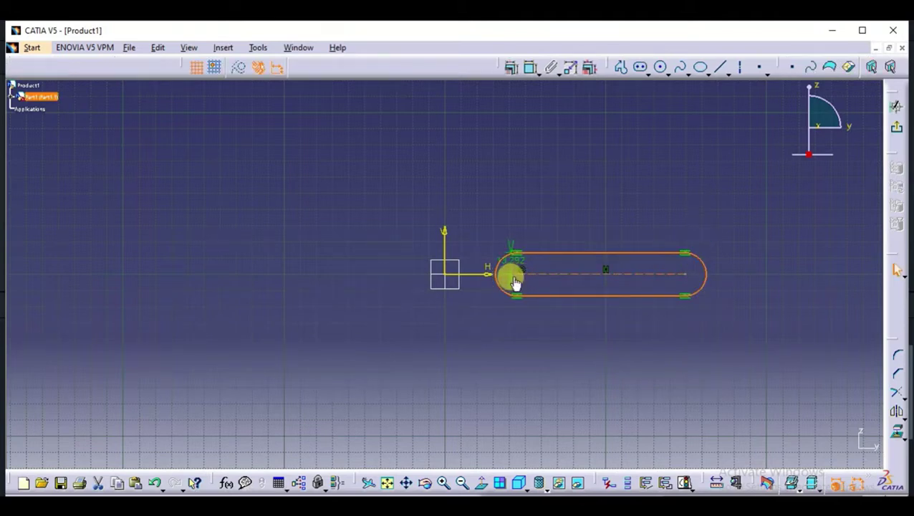
left_click(513, 272)
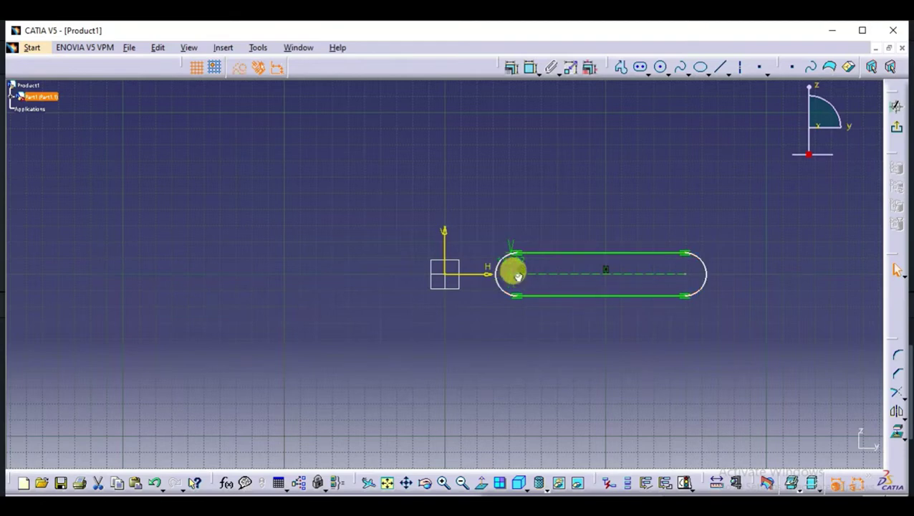
Step: Draw a larger elongated slot concentric with the first slot's arc centres
left_click(640, 67)
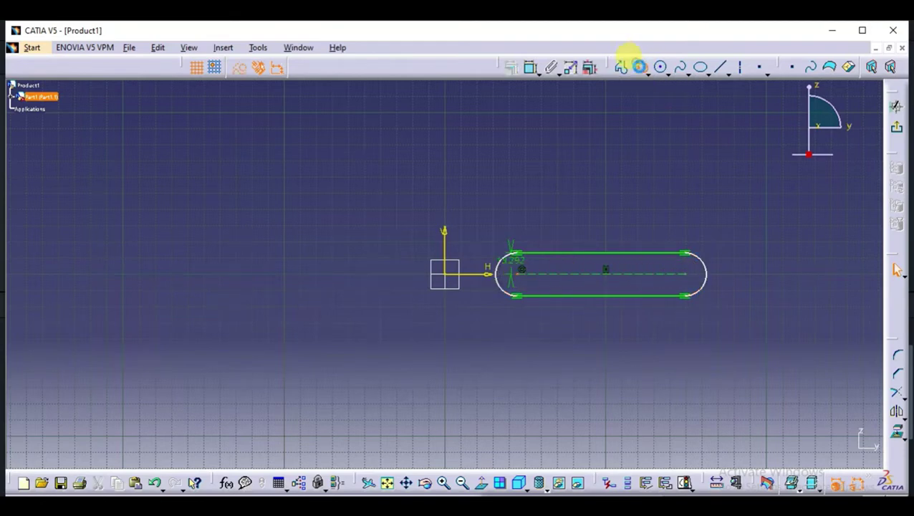
left_click(685, 273)
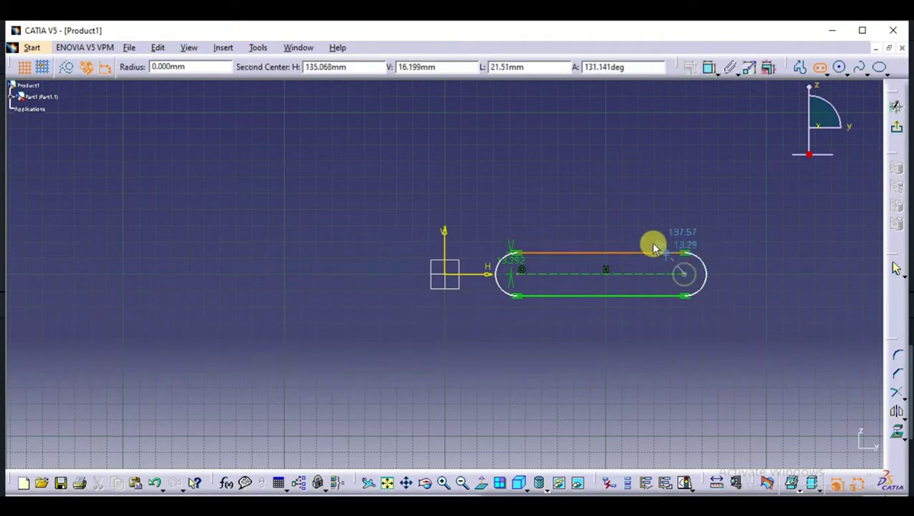
left_click(516, 272)
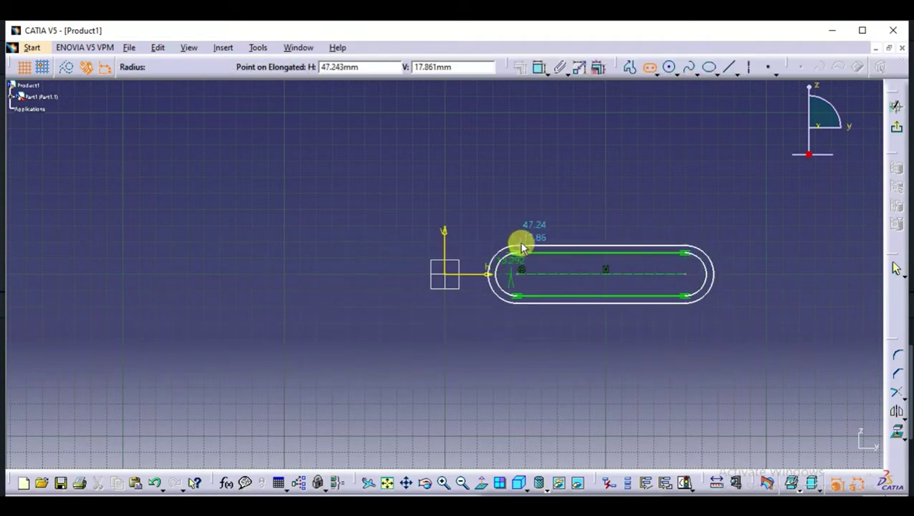
left_click(526, 233)
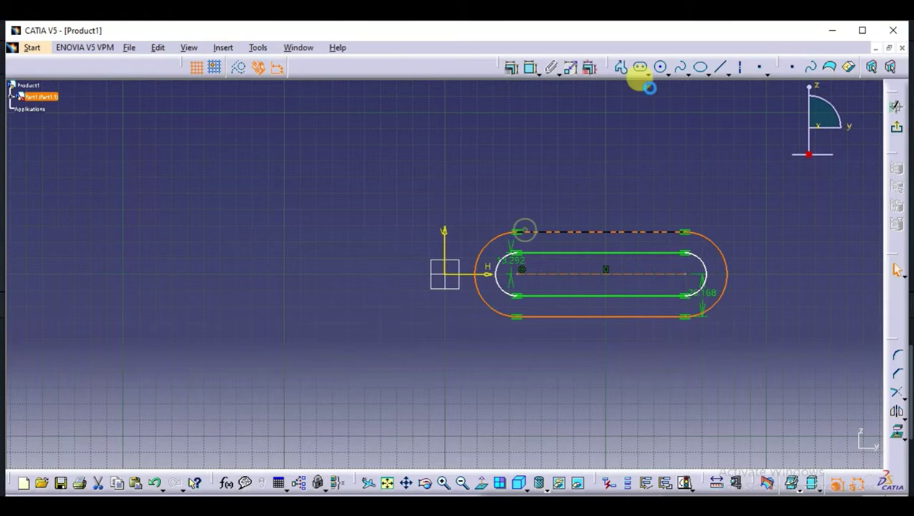
Step: Dimension the outer slot's right arc radius (R 26.168) and pull the slot ends inward
left_click(530, 69)
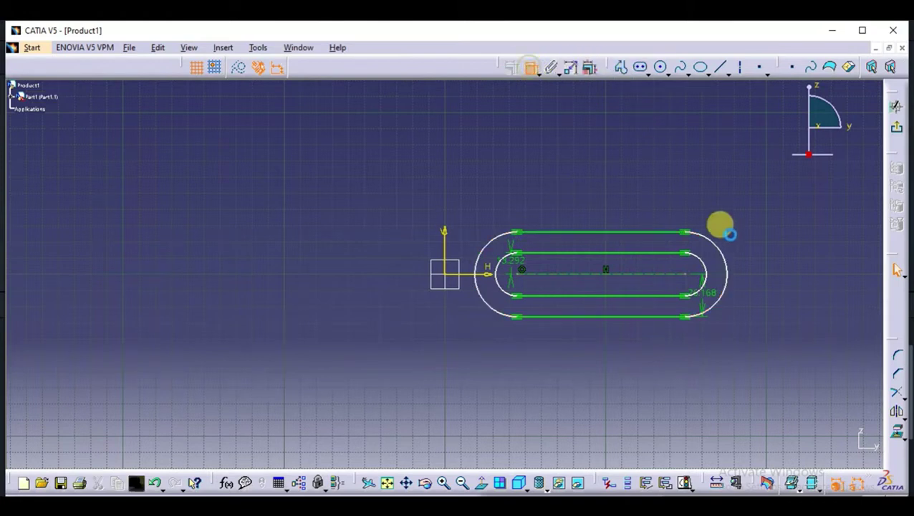
left_click(732, 276)
left_click(786, 219)
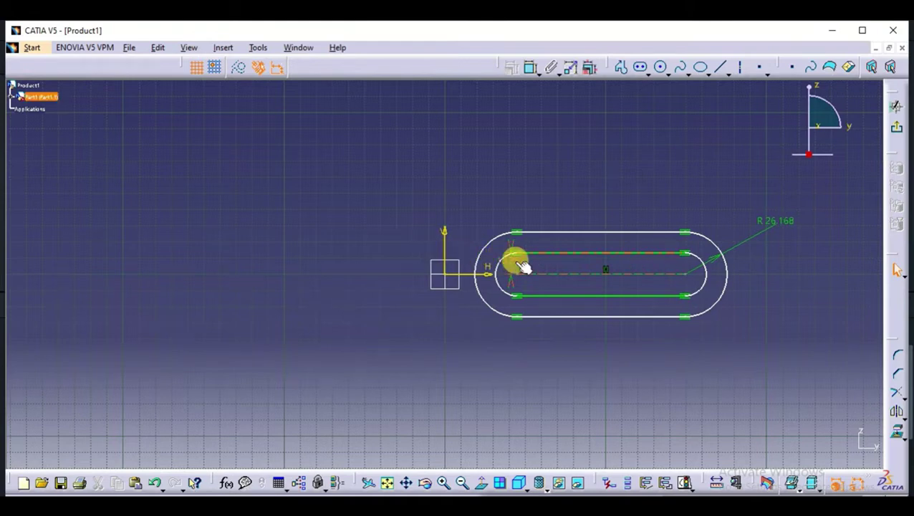
left_click_drag(514, 261, 550, 272)
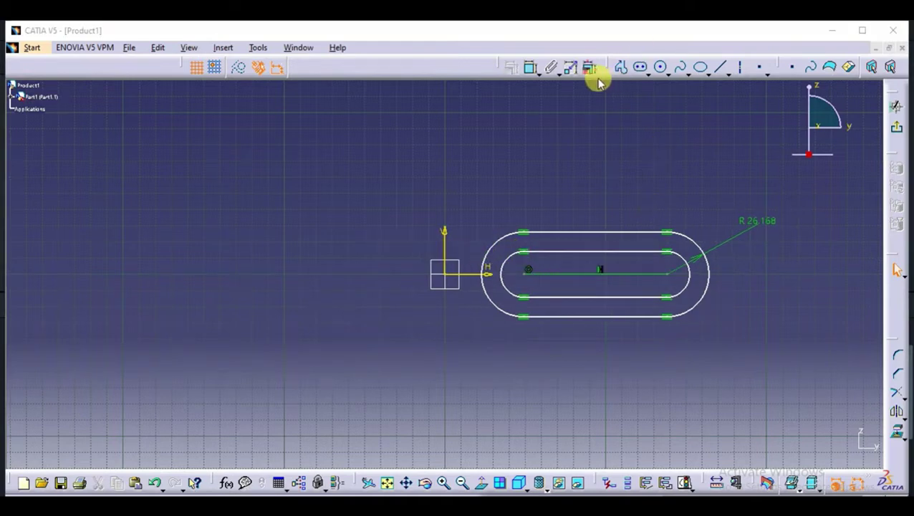
left_click(530, 68)
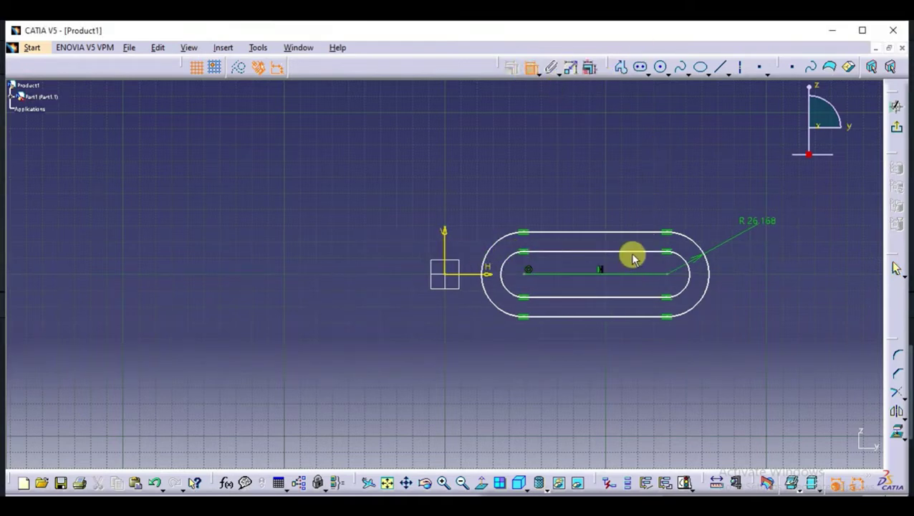
Step: Set the inner slot's straight length to 38 mm
left_click(633, 253)
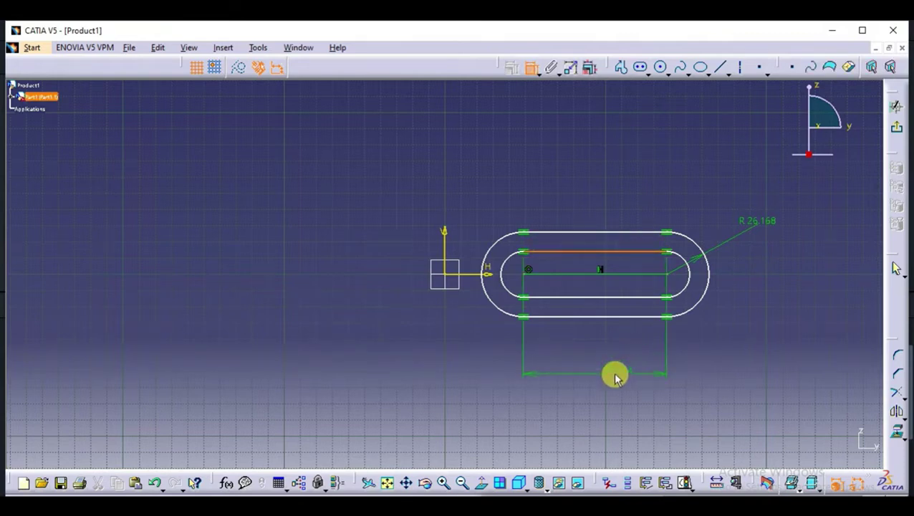
double_click(615, 376)
type("38")
key("Return")
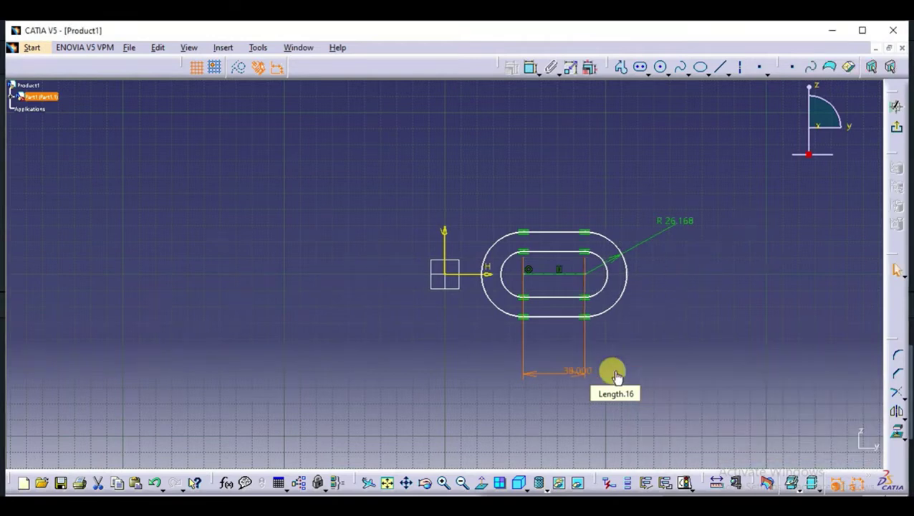
Step: Dimension the distance between the inner slot lines to 27 mm
left_click(575, 256)
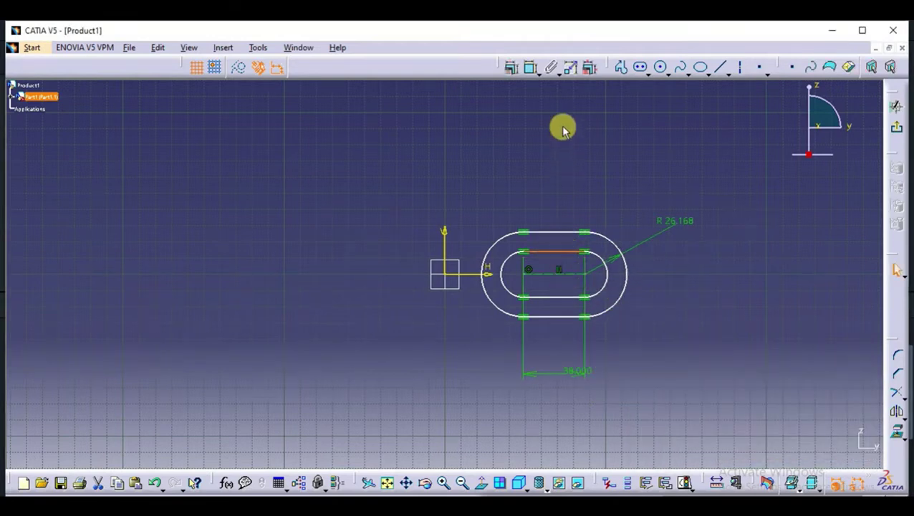
left_click(530, 70)
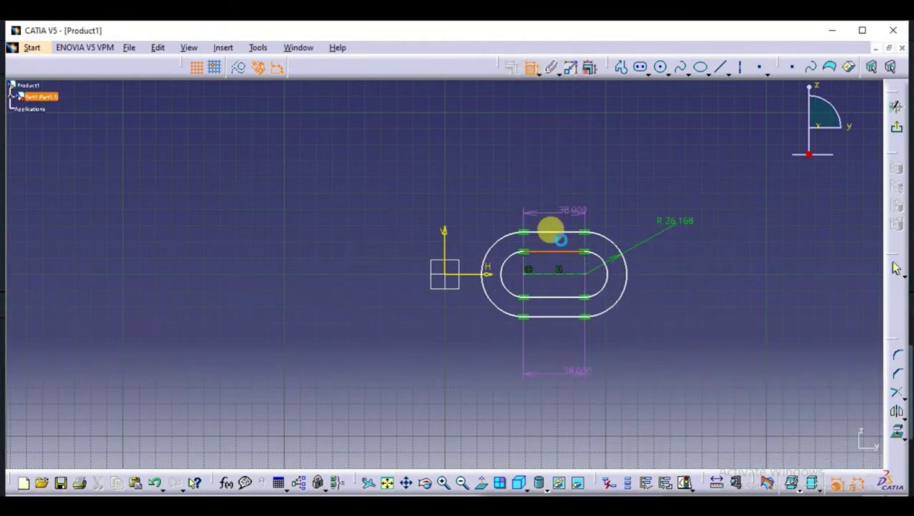
left_click(564, 301)
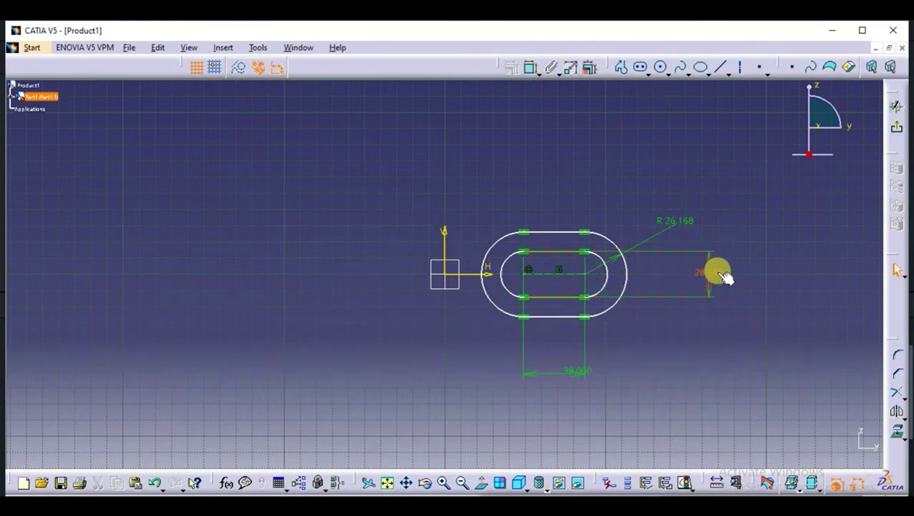
double_click(719, 273)
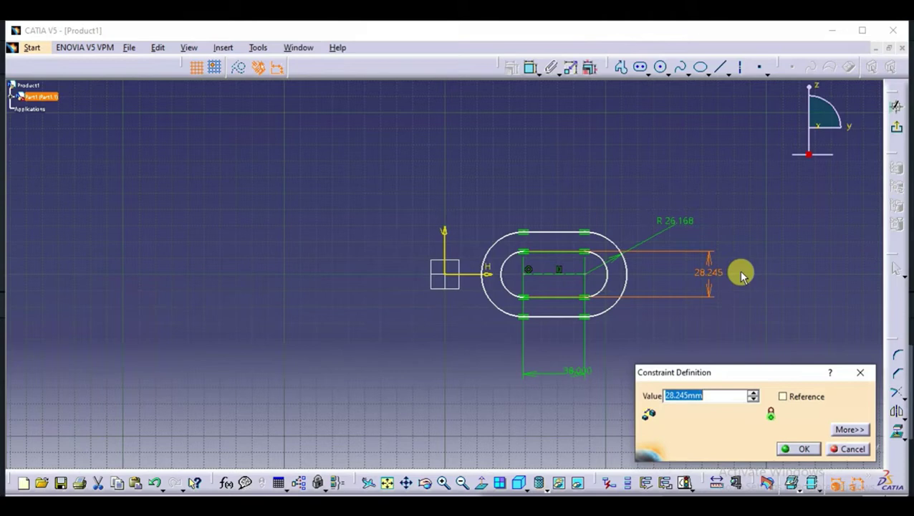
type("27")
key("Return")
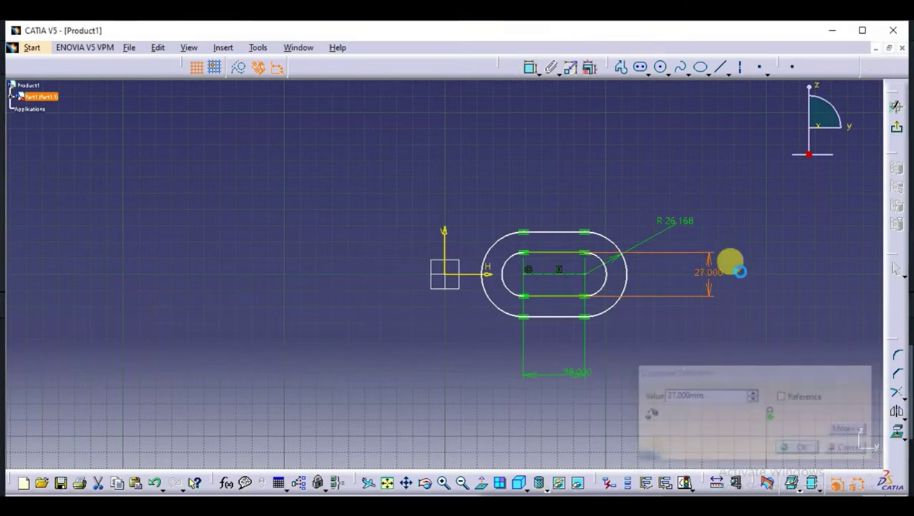
Step: Change the outer arc radius to 25 mm
double_click(684, 221)
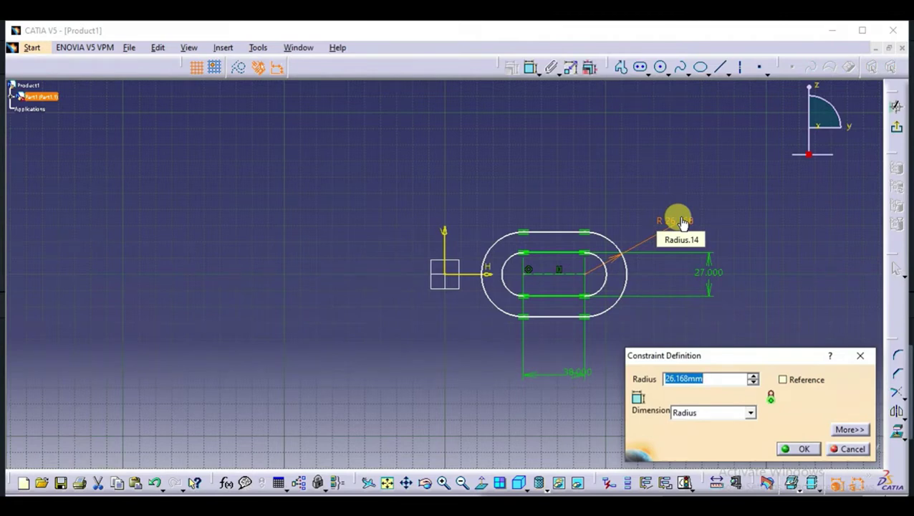
type("25")
key("Return")
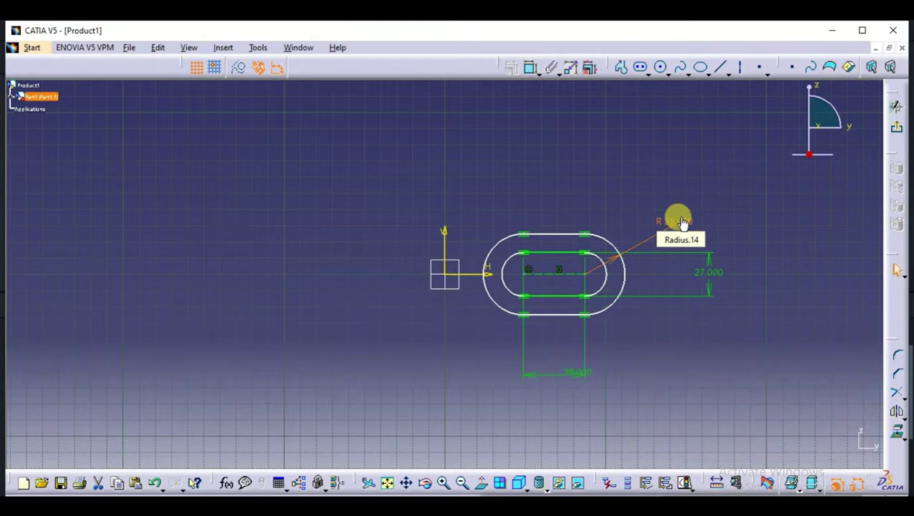
left_click(606, 197)
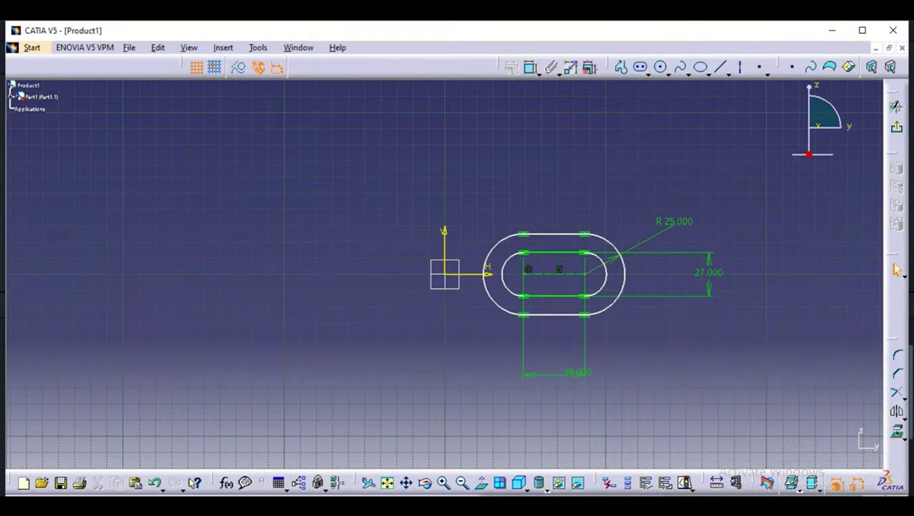
left_click(528, 310)
Step: Make the slot's lower line coincident and horizontal with the sketch's horizontal axis
left_click(531, 266)
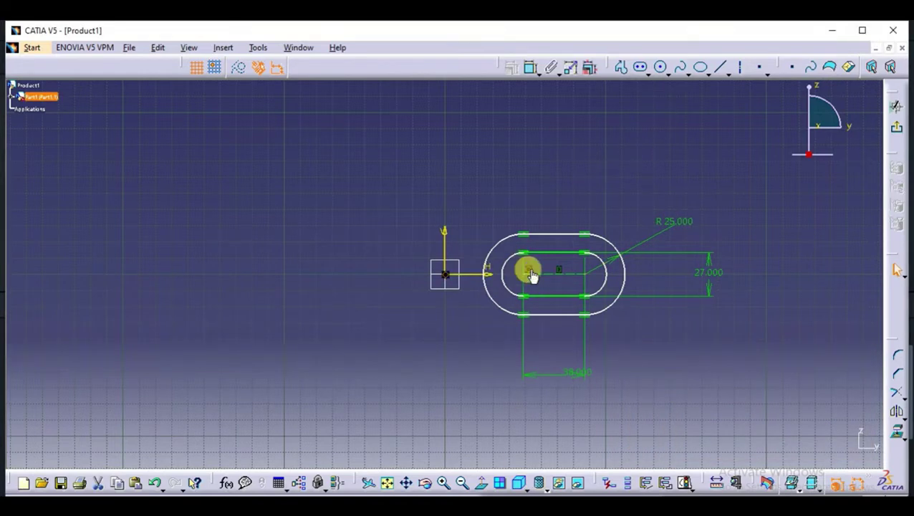
left_click_drag(536, 272, 542, 231)
left_click(550, 271)
left_click(473, 274, "ctrl")
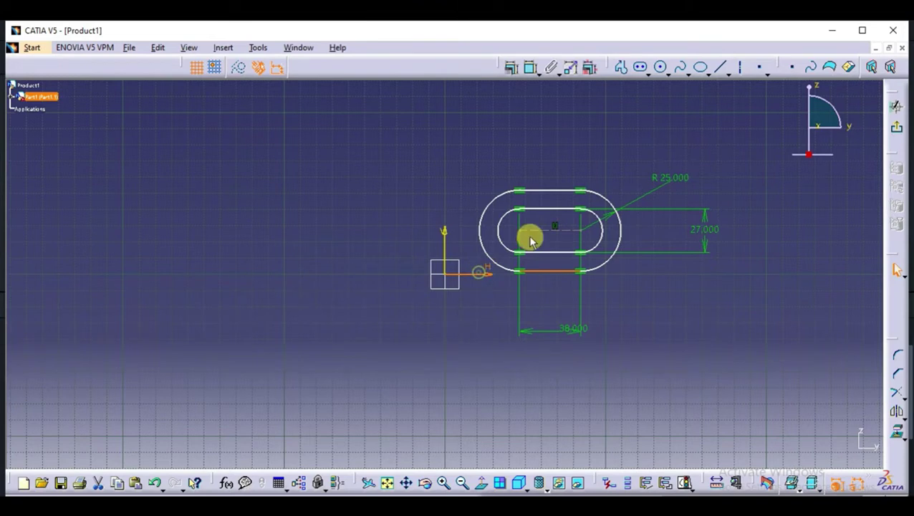
left_click(512, 67)
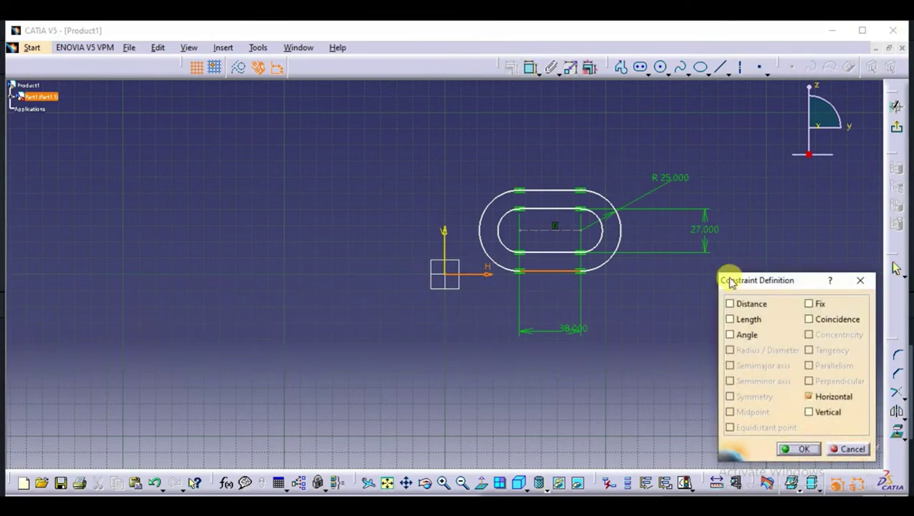
left_click(804, 448)
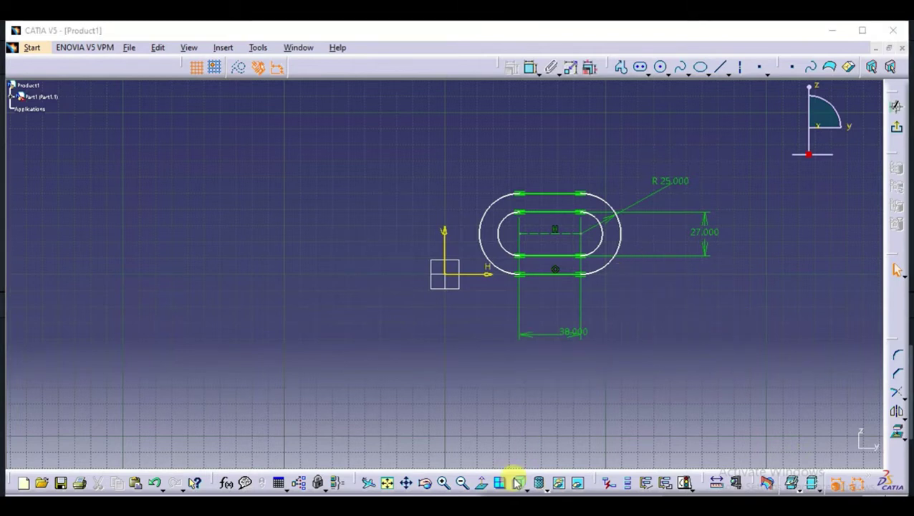
left_click(660, 67)
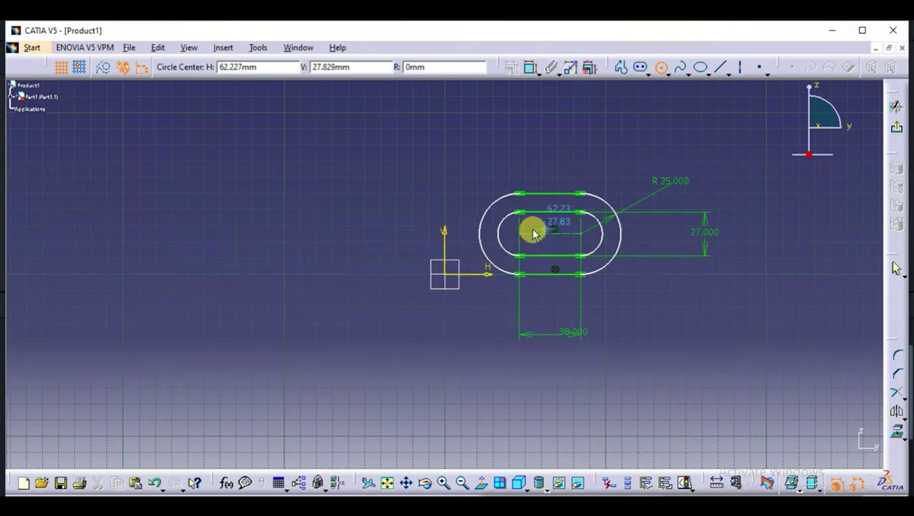
Step: Draw a circle on the vertical axis above the origin with 12.5 mm diameter
left_click(434, 233)
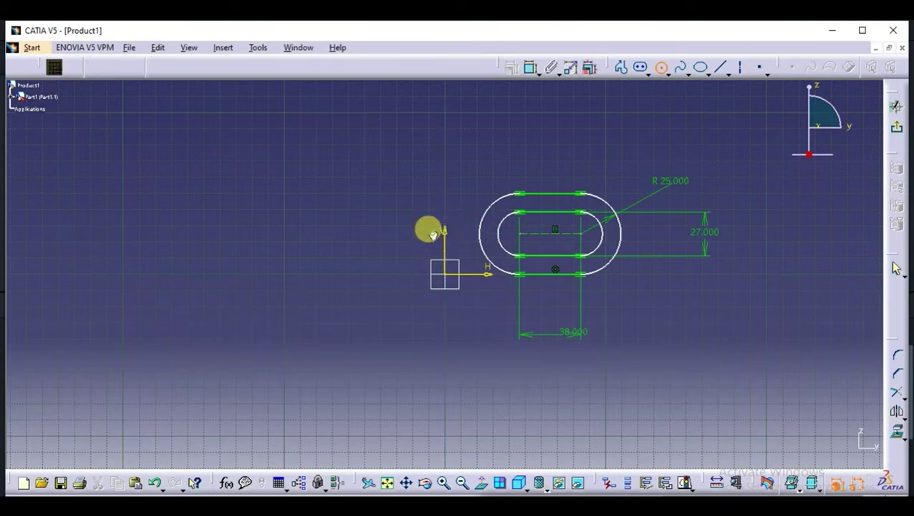
left_click(439, 213)
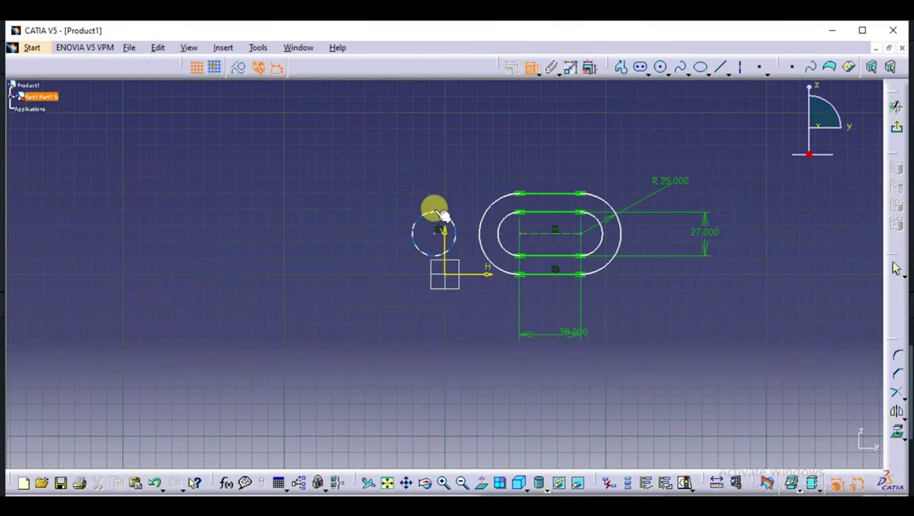
left_click(471, 165)
double_click(471, 165)
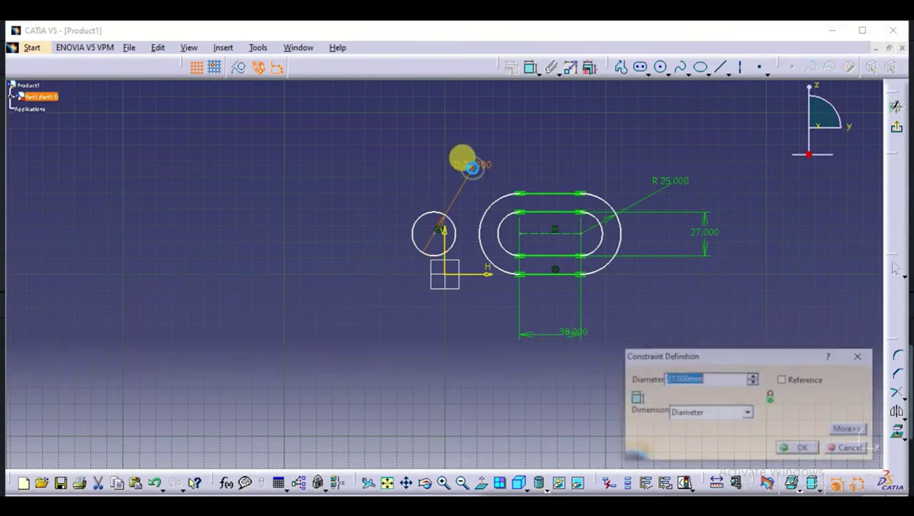
type("1")
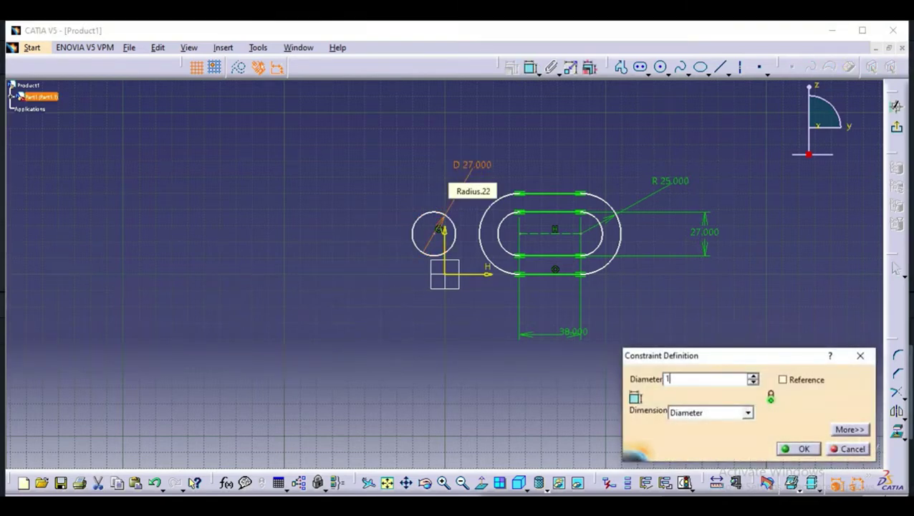
type("2.5")
key("Return")
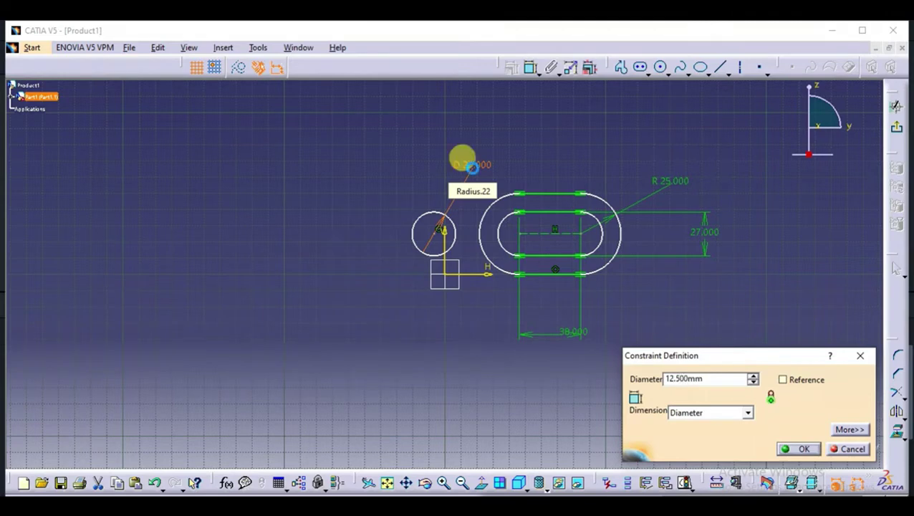
left_click(584, 143)
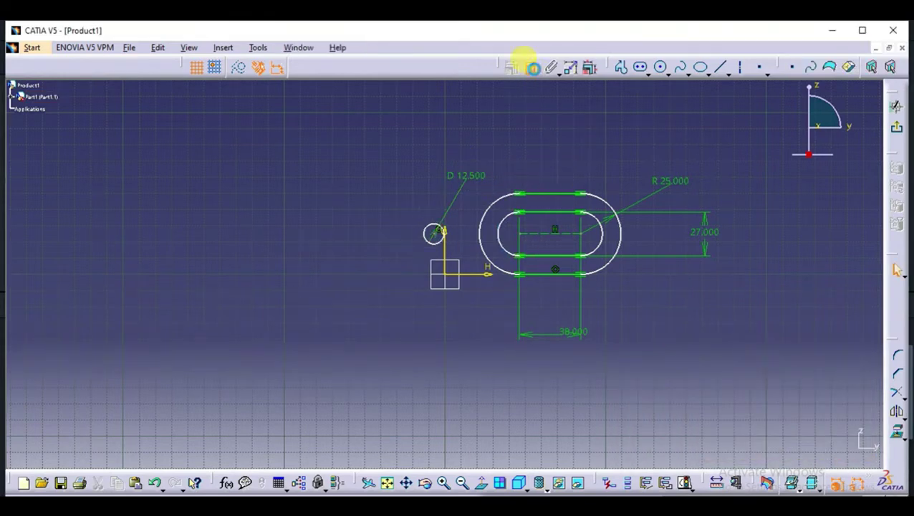
Step: Dimension the small circle's centre to the slot's left arc centre at 44.5 mm
left_click(521, 231)
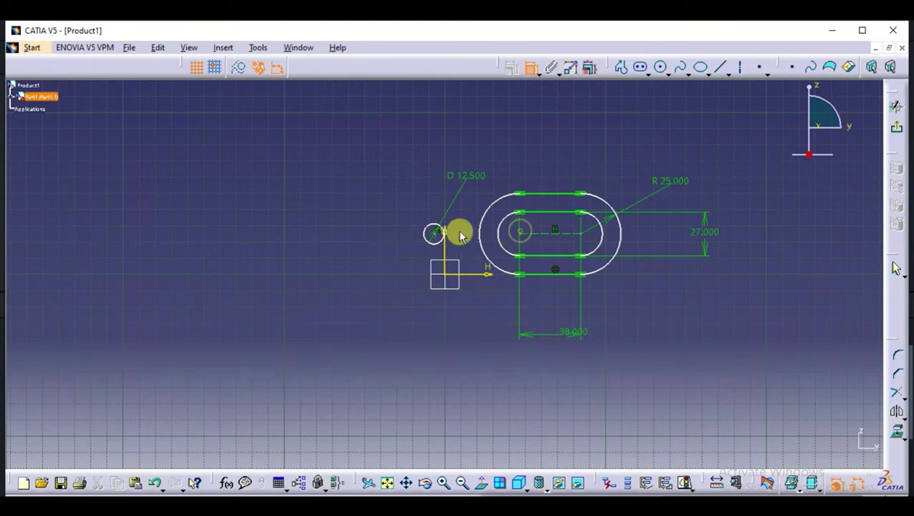
left_click(434, 232)
left_click(456, 332)
double_click(467, 333)
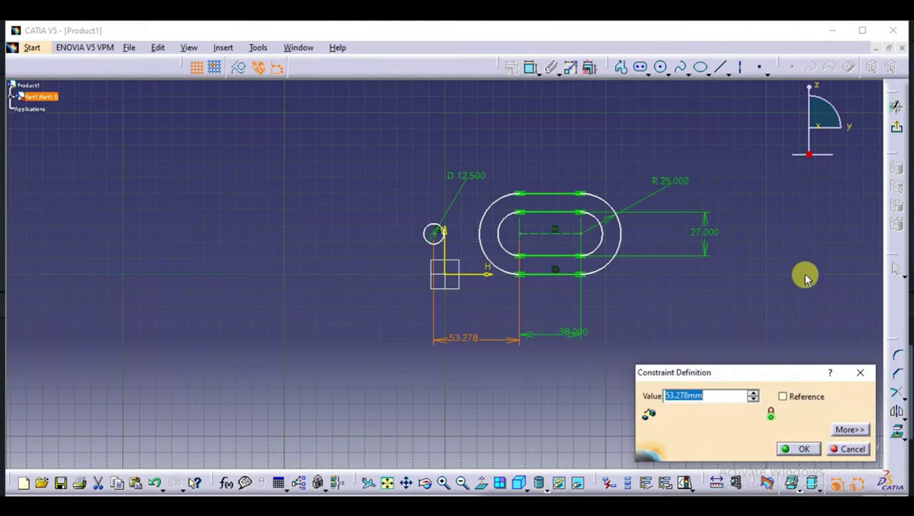
type("44.5")
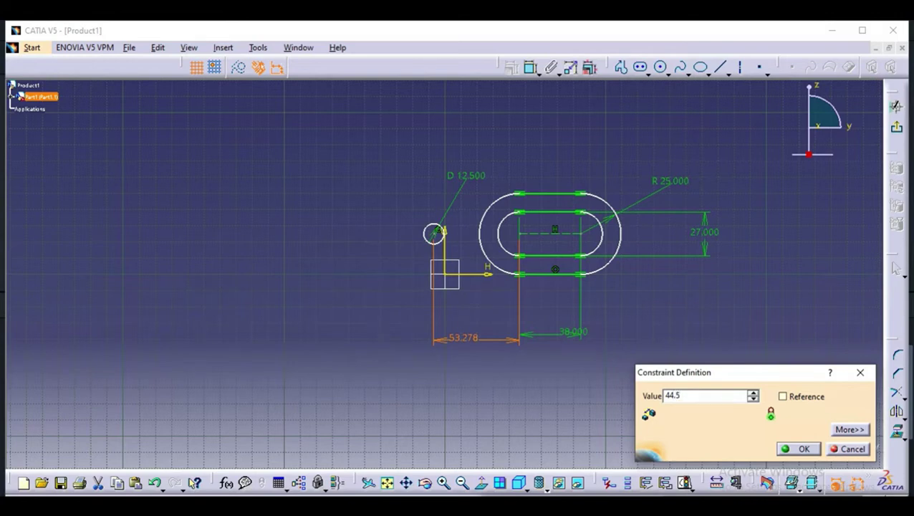
key("Return")
left_click(759, 289)
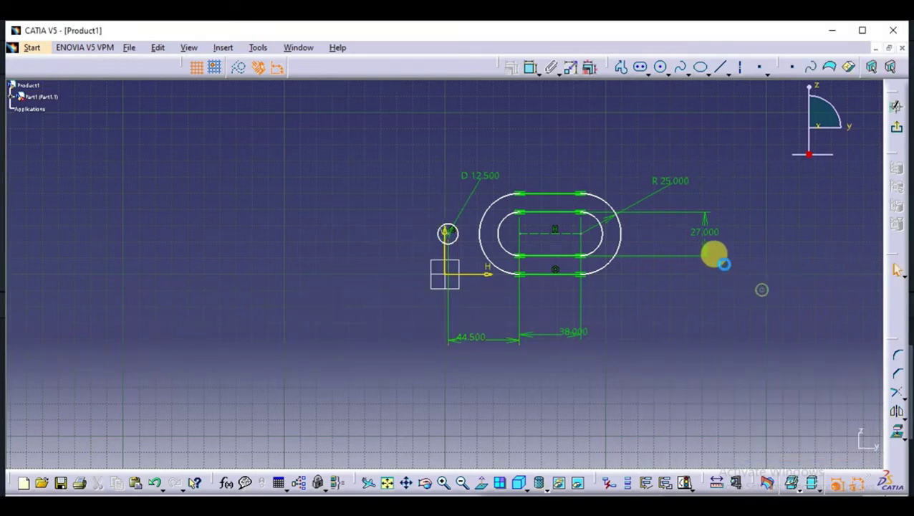
Step: Add a coincidence constraint putting the small circle on the vertical axis
left_click(453, 236)
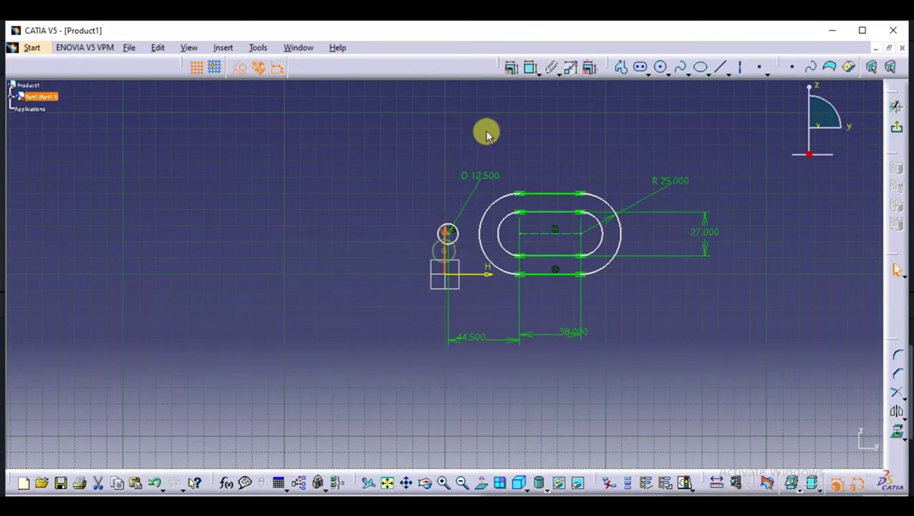
left_click(531, 67)
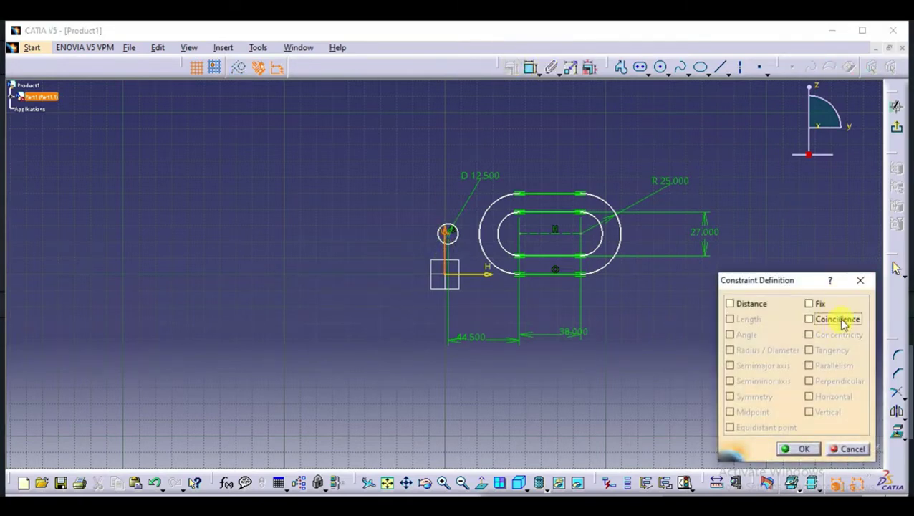
left_click(842, 321)
left_click(803, 448)
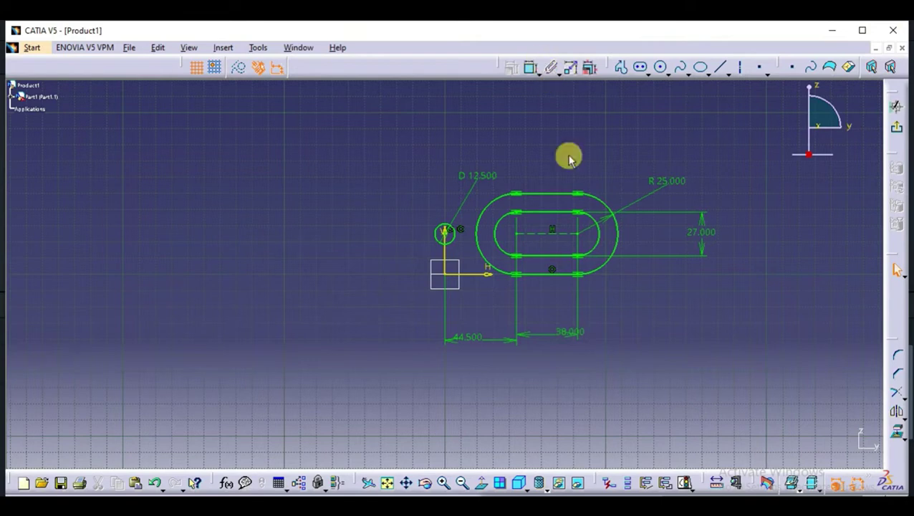
Step: Draw a slanted line above the slot and dimension its length to 44 mm
left_click(721, 67)
left_click(361, 140)
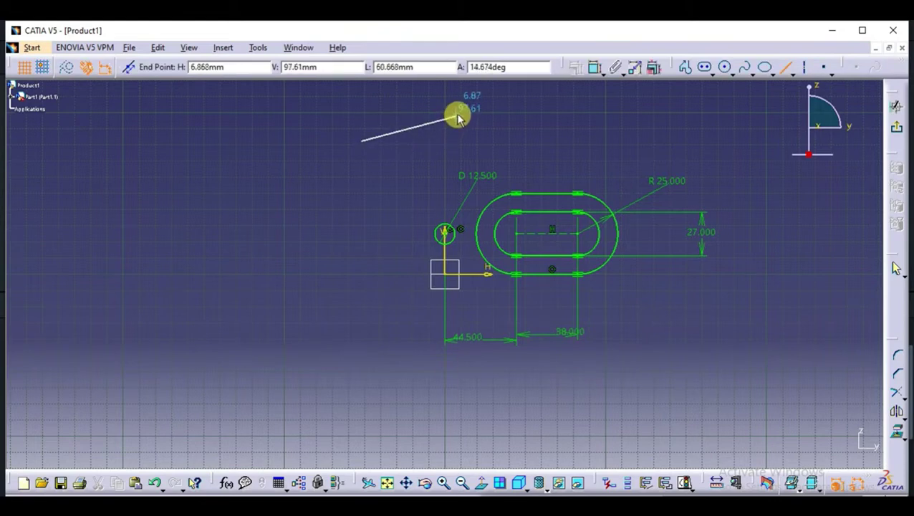
left_click(457, 117)
left_click(531, 69)
left_click(432, 121)
left_click(393, 106)
double_click(391, 105)
type("44")
key("Return")
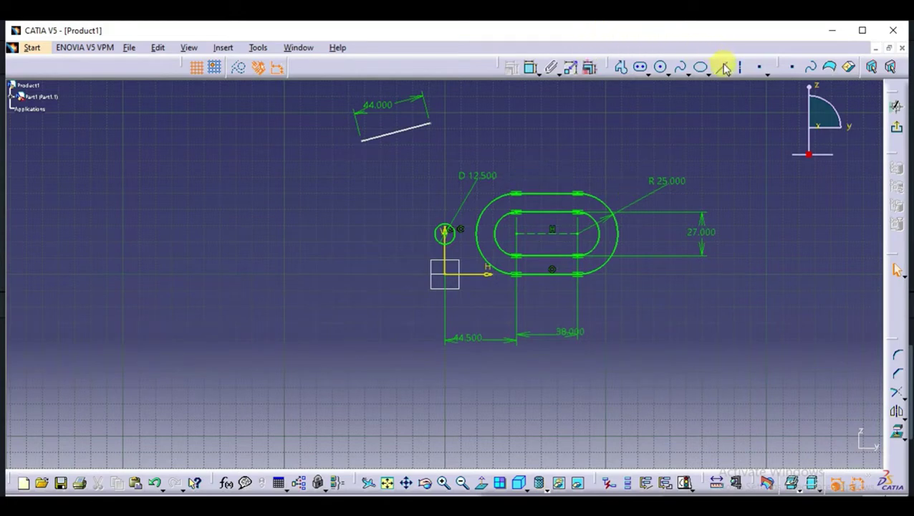
Step: Draw a long slanted line descending from the 44 mm line's left end past the origin
left_click(618, 69)
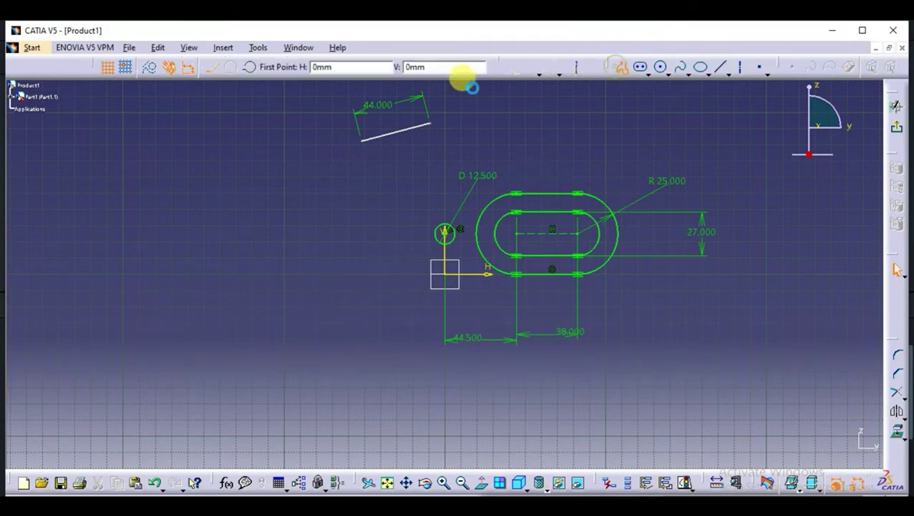
left_click(361, 140)
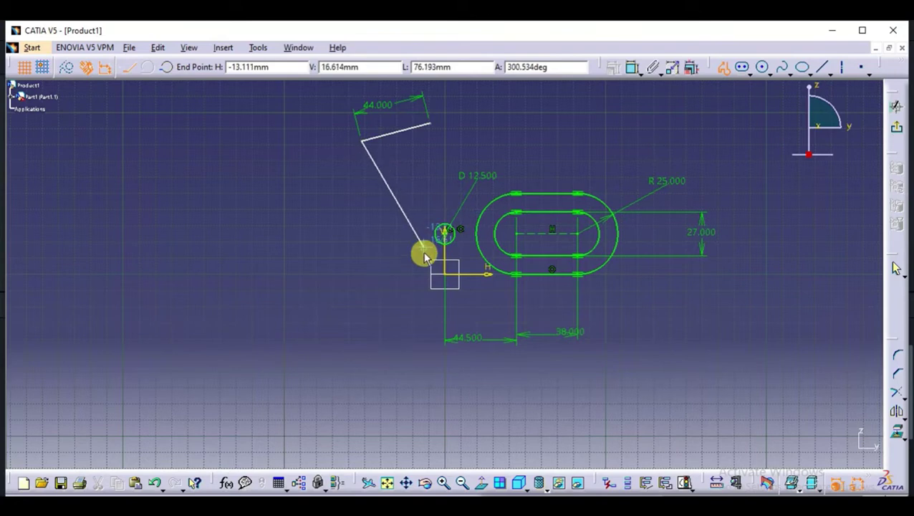
left_click(467, 374)
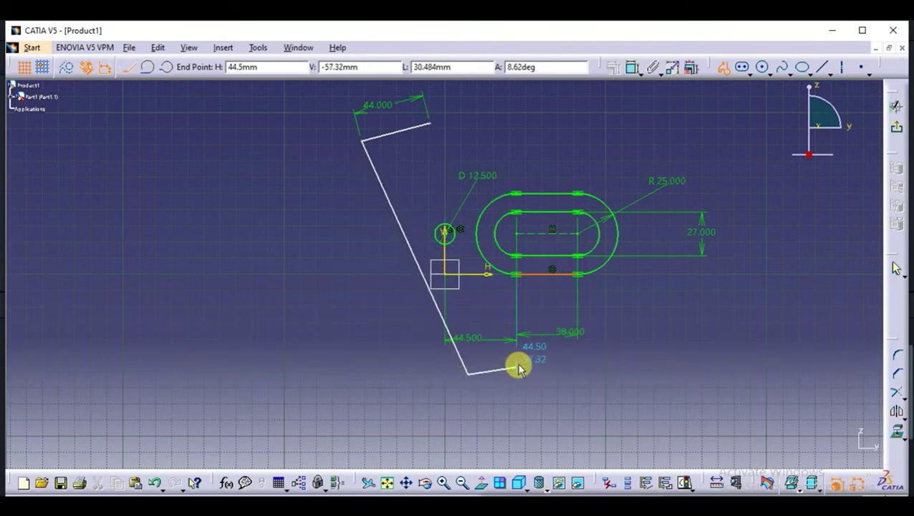
key("Escape")
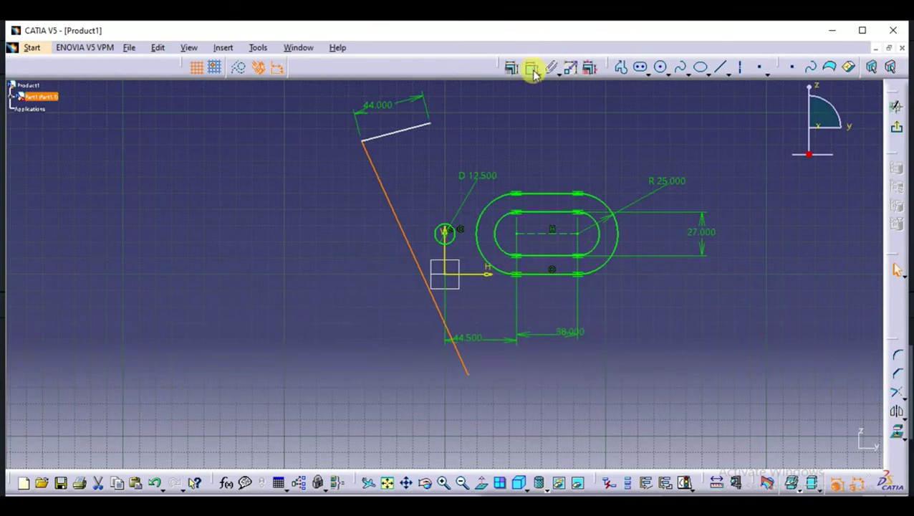
Step: Draw a horizontal line along the axis leftward from the slot's lower-left end
left_click(624, 67)
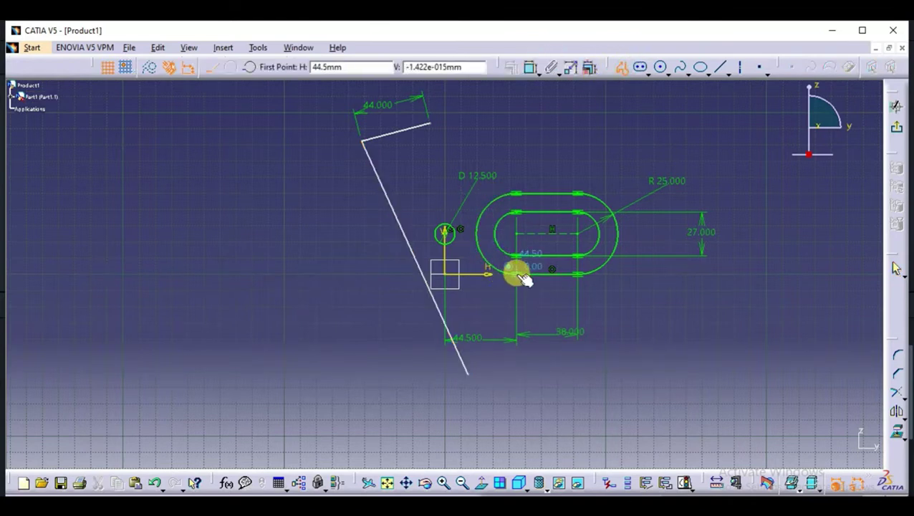
left_click(516, 275)
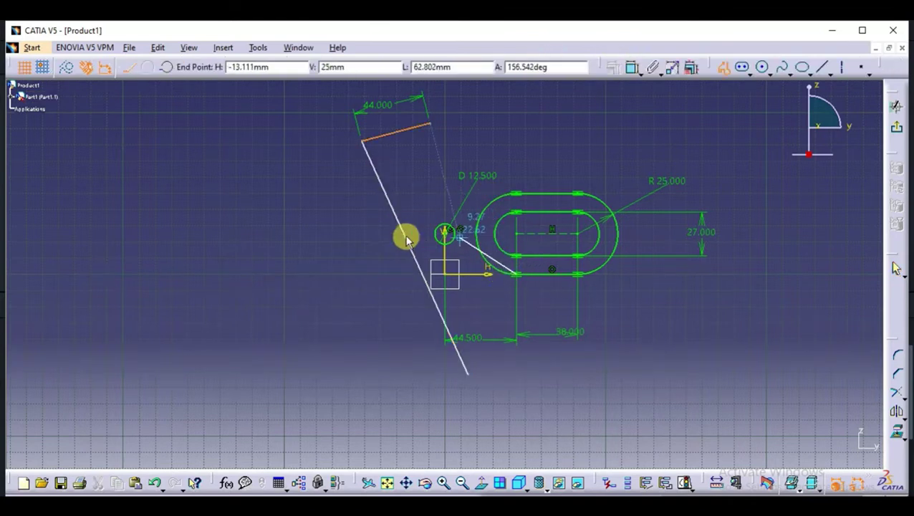
left_click(362, 277)
key("Escape")
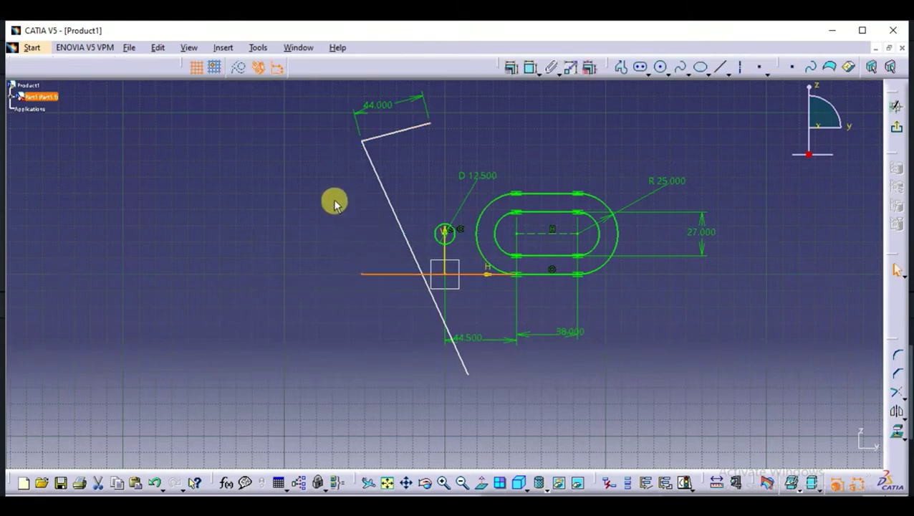
left_click(323, 237)
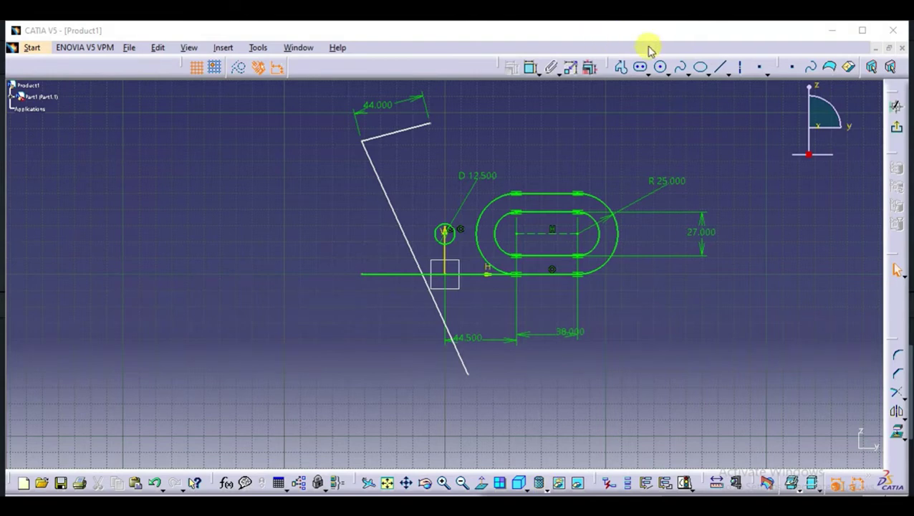
Step: Draw a vertical construction axis and a dashed construction line beside the slanted edge
left_click(740, 69)
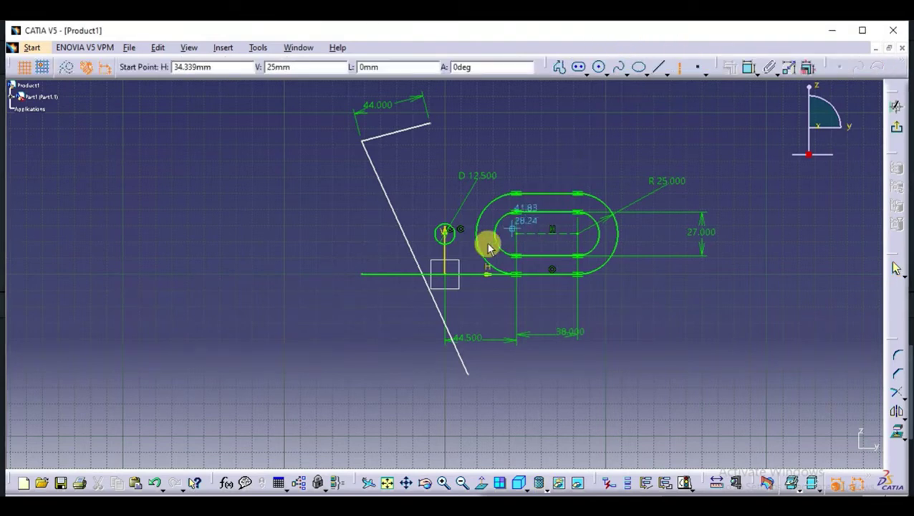
left_click(445, 329)
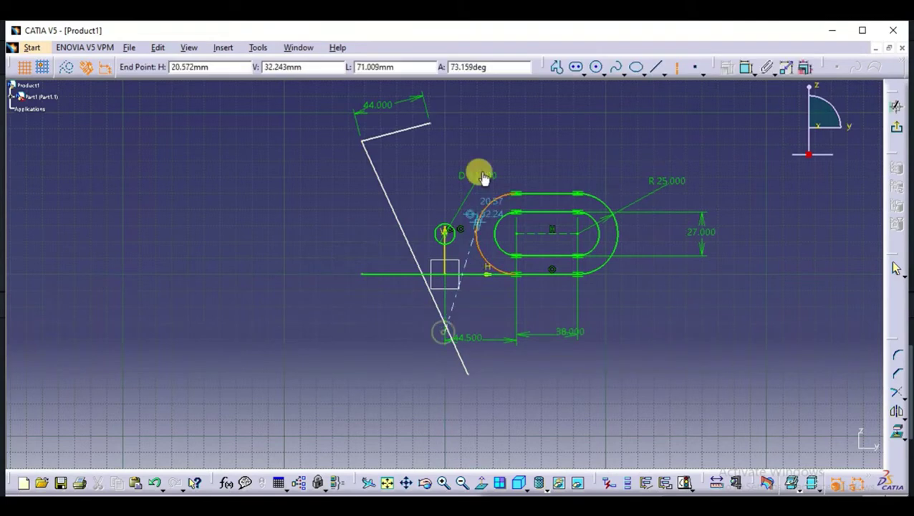
left_click(441, 90)
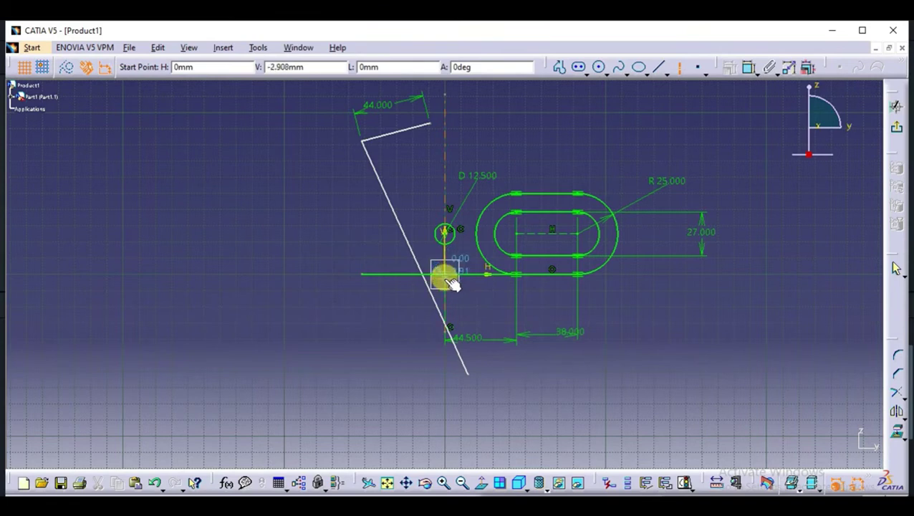
left_click(465, 293)
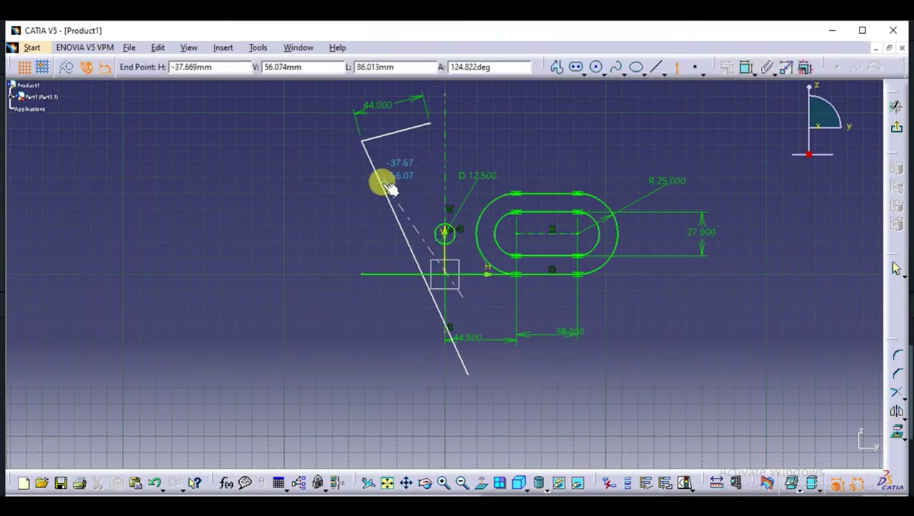
left_click(317, 114)
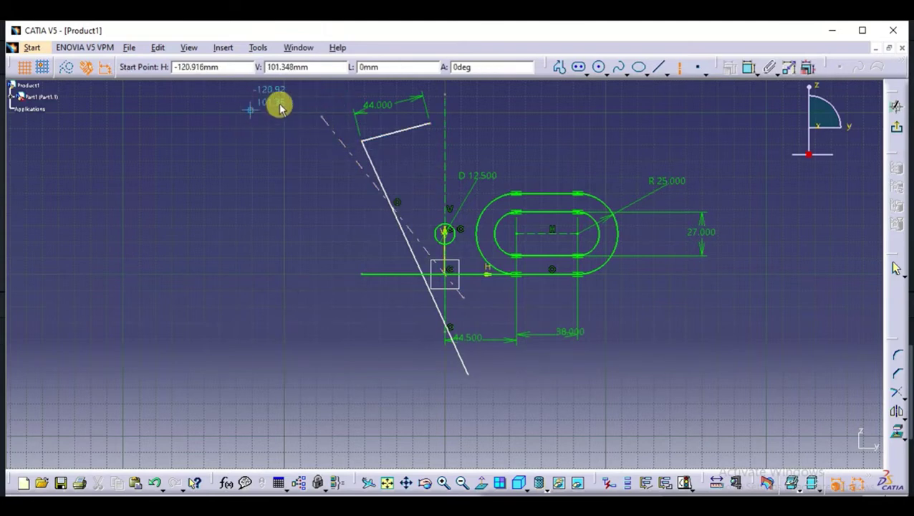
key("Escape")
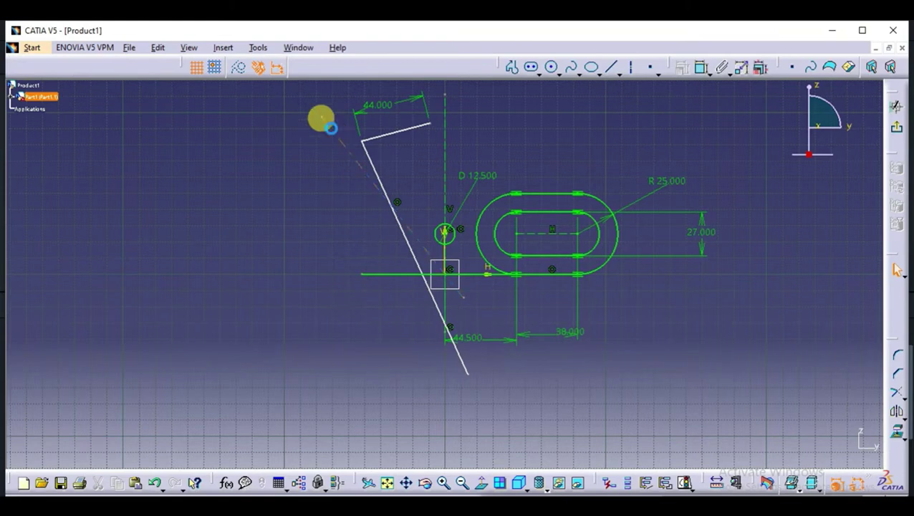
left_click_drag(330, 127, 312, 132)
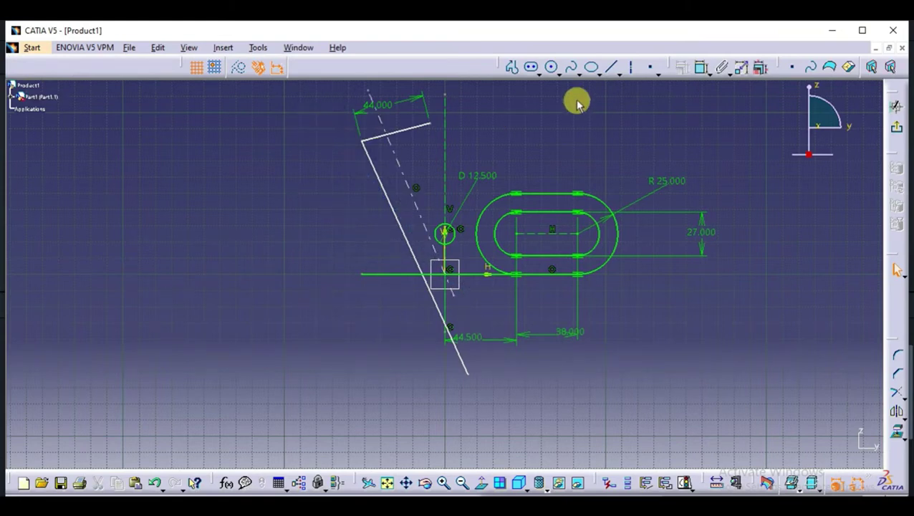
Step: Dimension the construction line's angle to the vertical axis as 15°
left_click(702, 71)
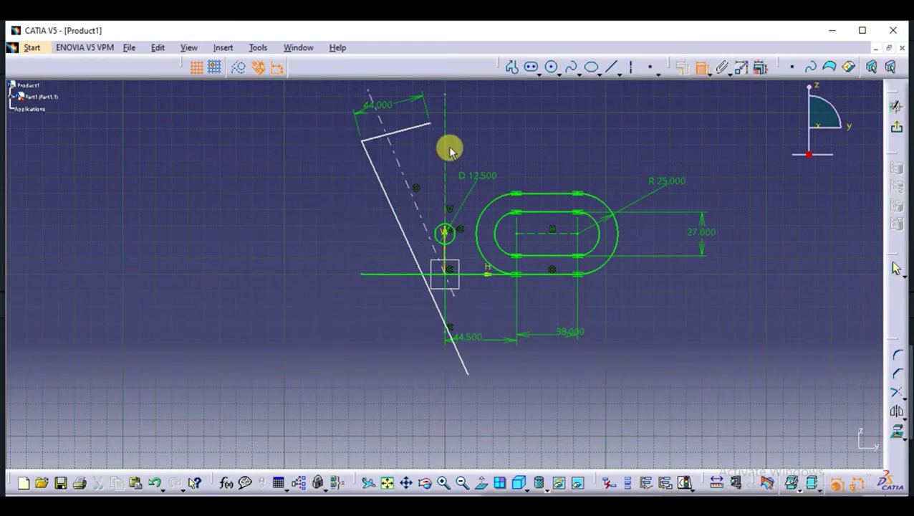
left_click(444, 148)
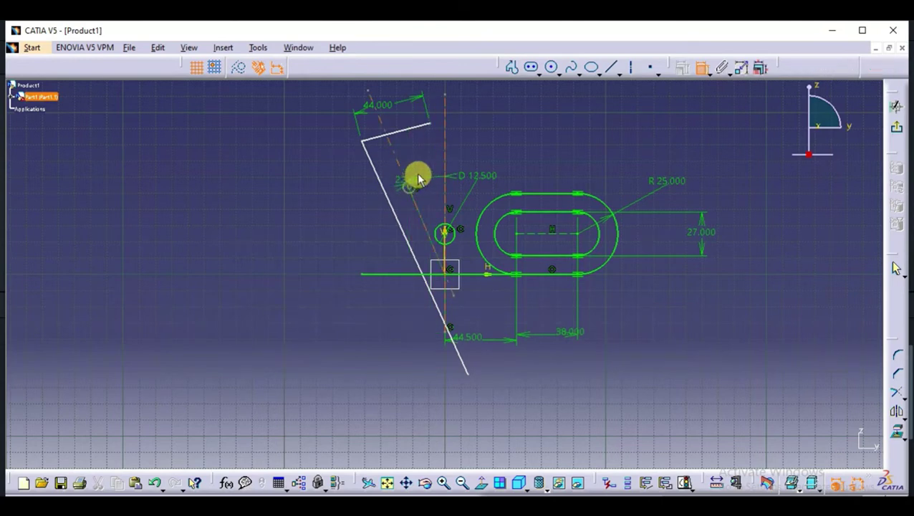
left_click(426, 195)
double_click(425, 193)
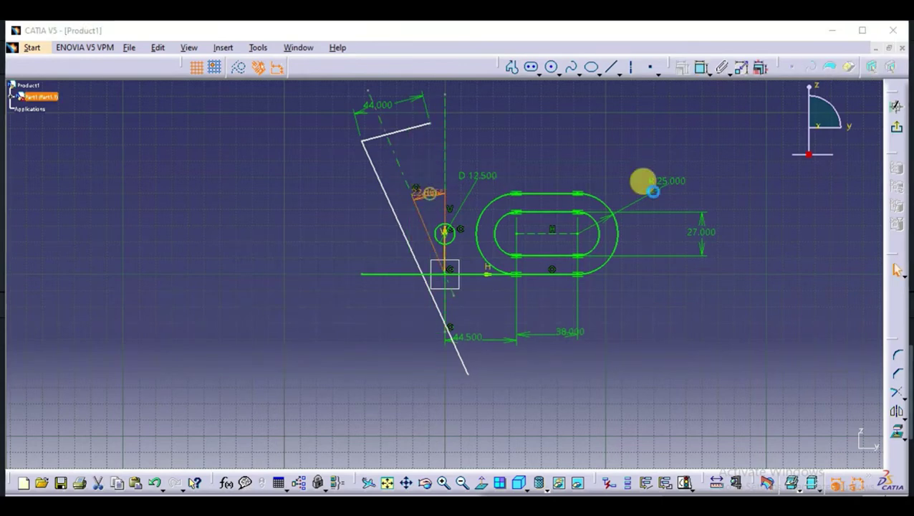
type("15")
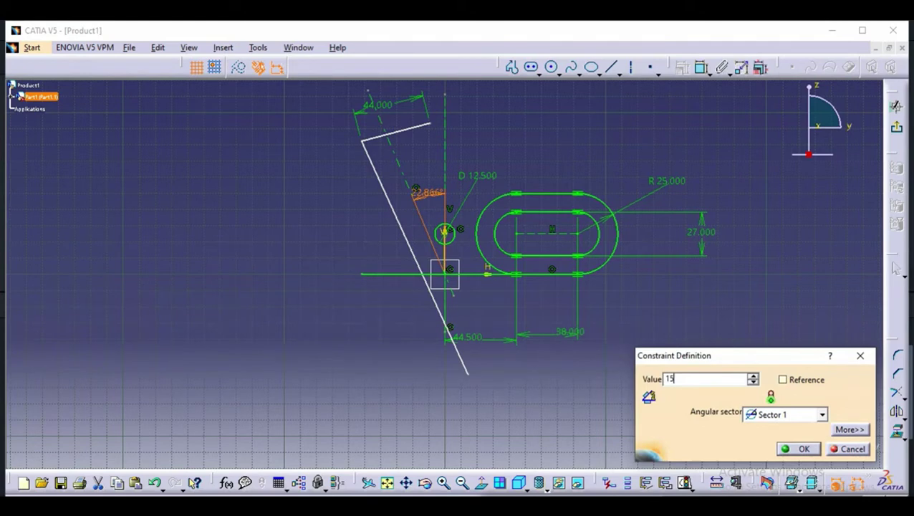
key("Return")
key("Return")
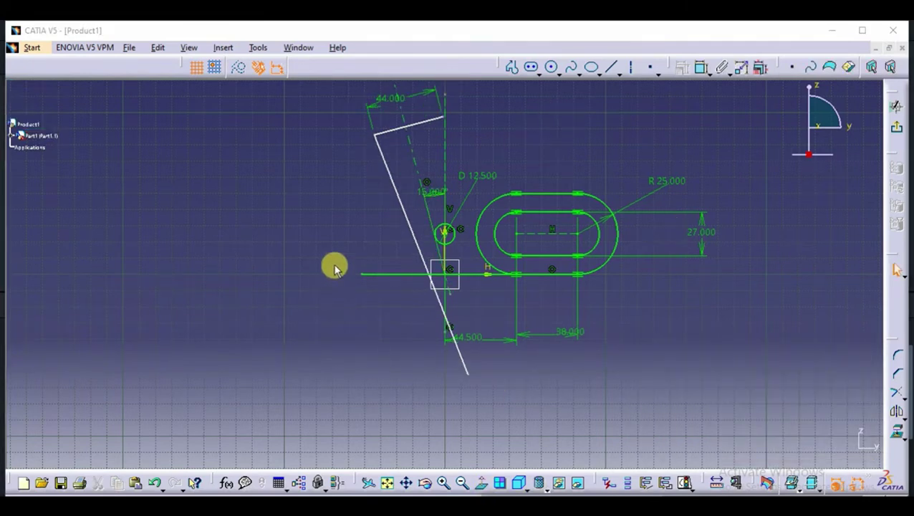
Step: Make the arm's top edge perpendicular to the centreline, keeping its 22 mm offset
left_click(421, 127)
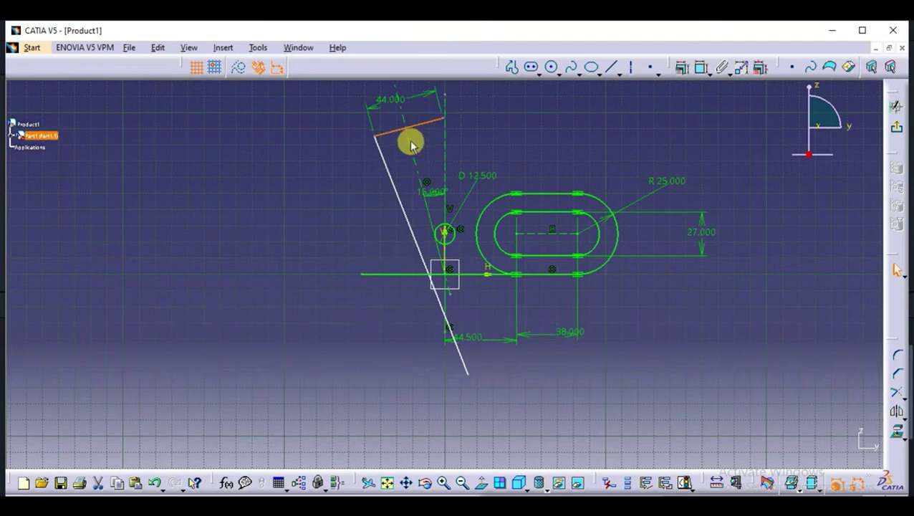
left_click(681, 70)
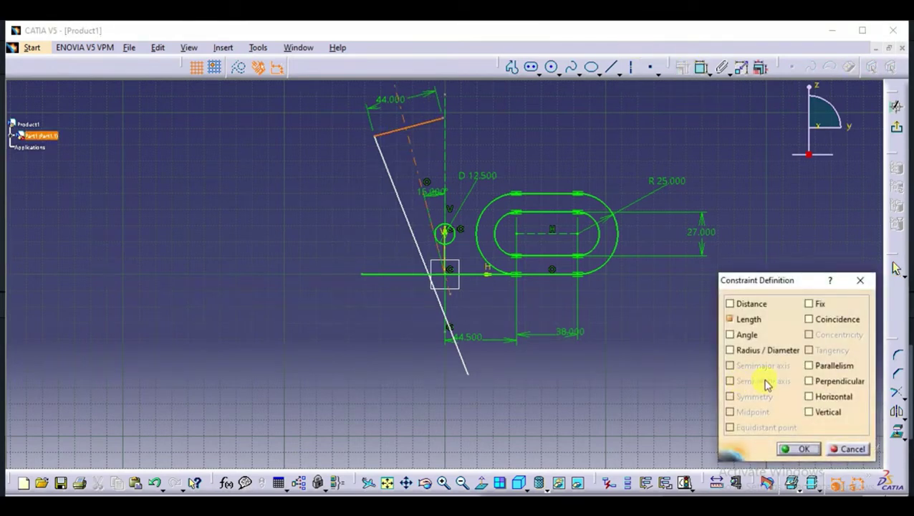
left_click(841, 385)
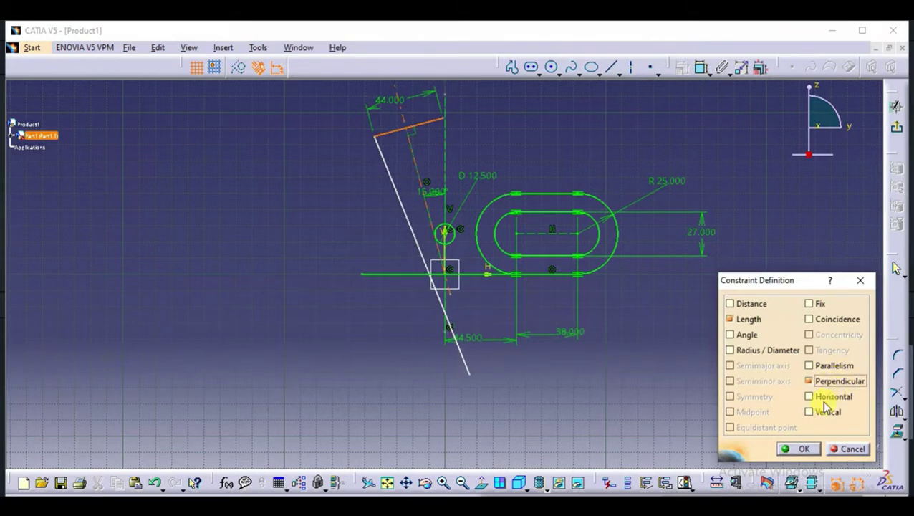
left_click(803, 449)
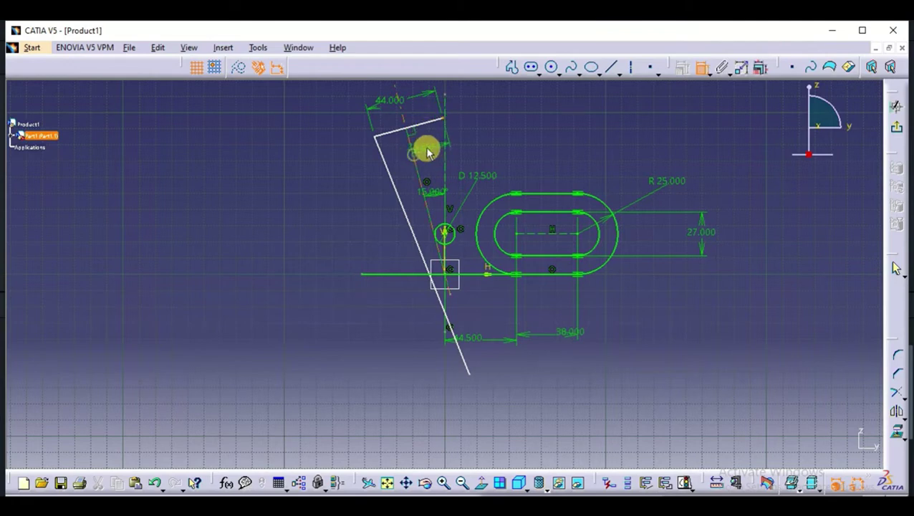
double_click(437, 138)
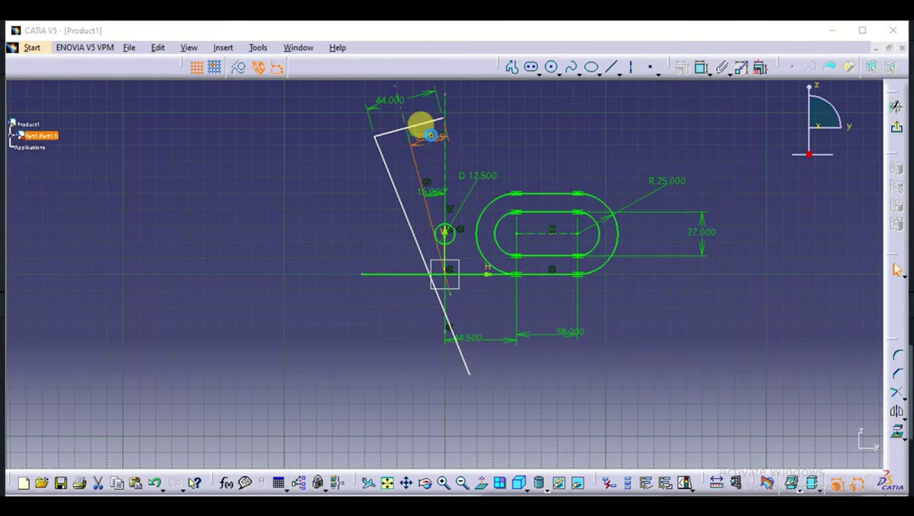
key("Return")
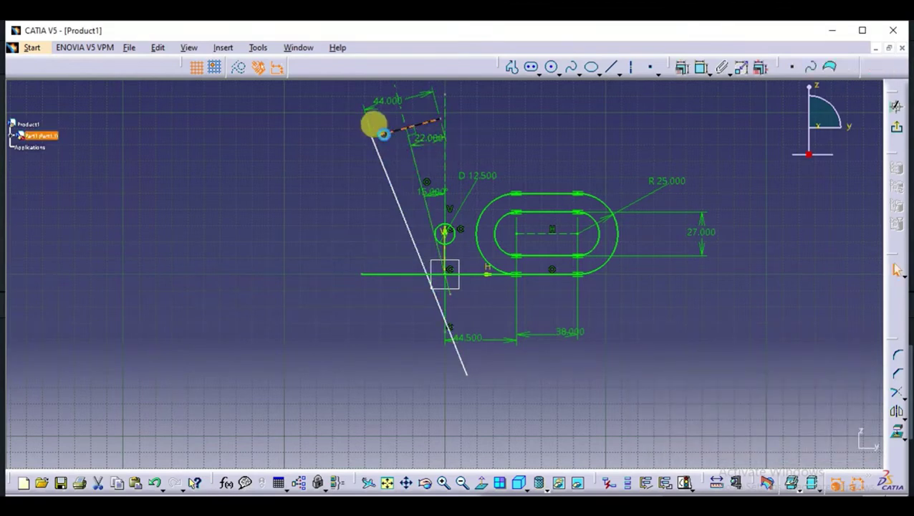
Step: Make the slanted side perpendicular to the top edge and dimension it 47 mm long
left_click(376, 155)
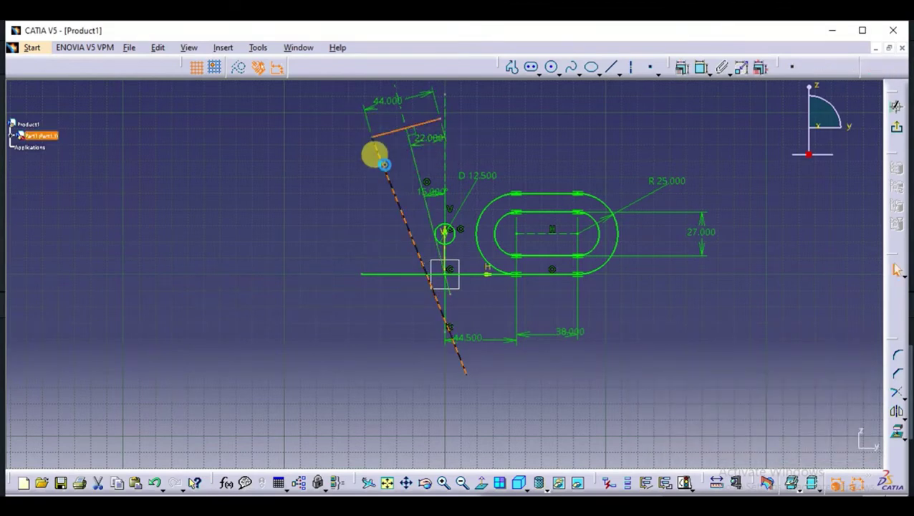
left_click(683, 69)
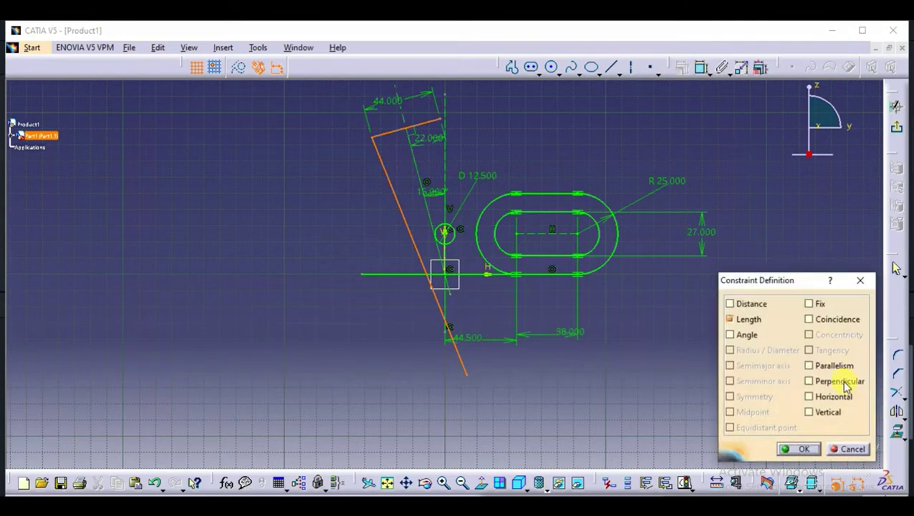
left_click(843, 382)
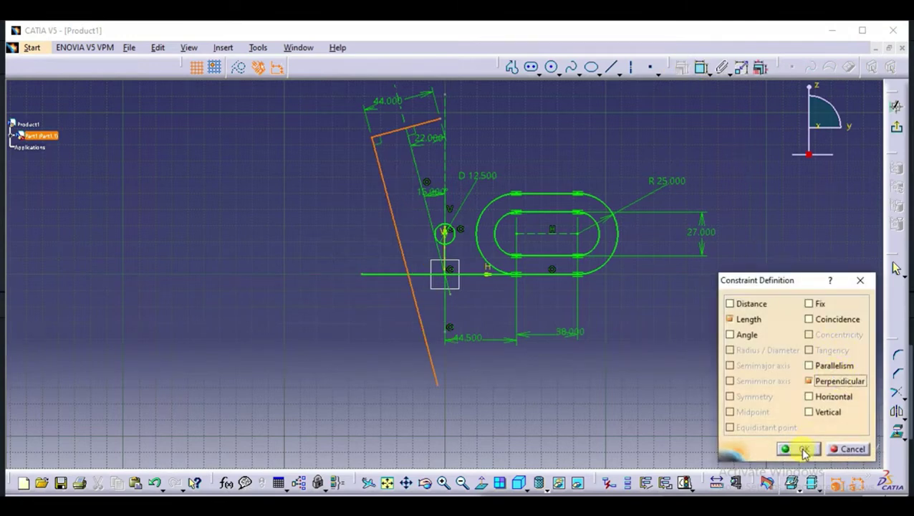
left_click(803, 450)
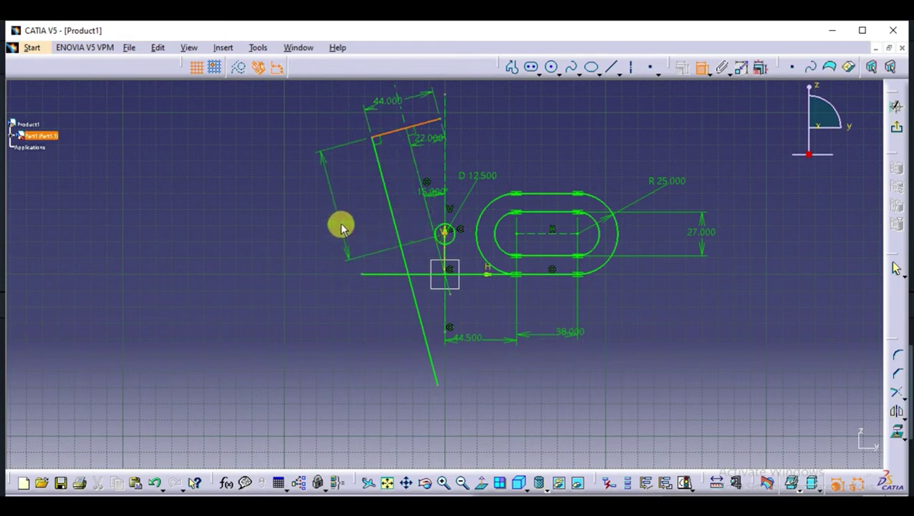
double_click(341, 228)
left_click(804, 450)
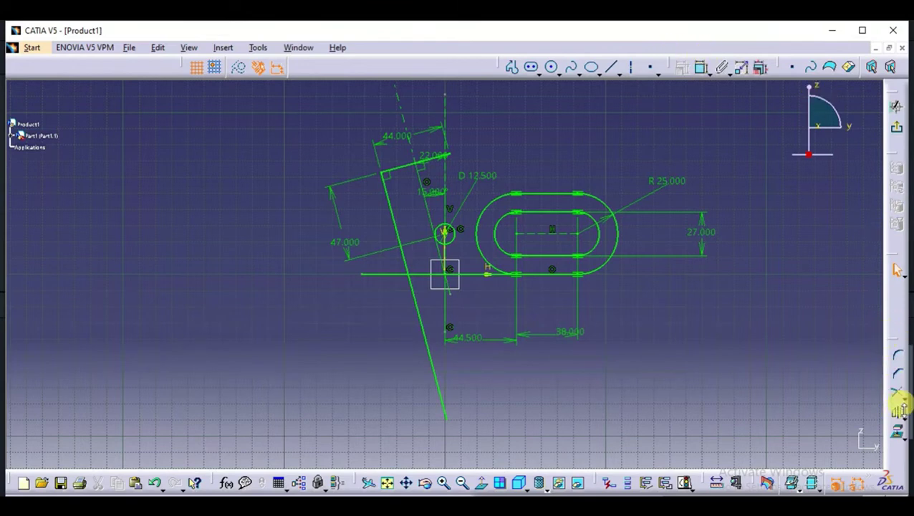
left_click(901, 405)
Step: Trim the overhanging ends of the slanted and horizontal lines
left_click(863, 407)
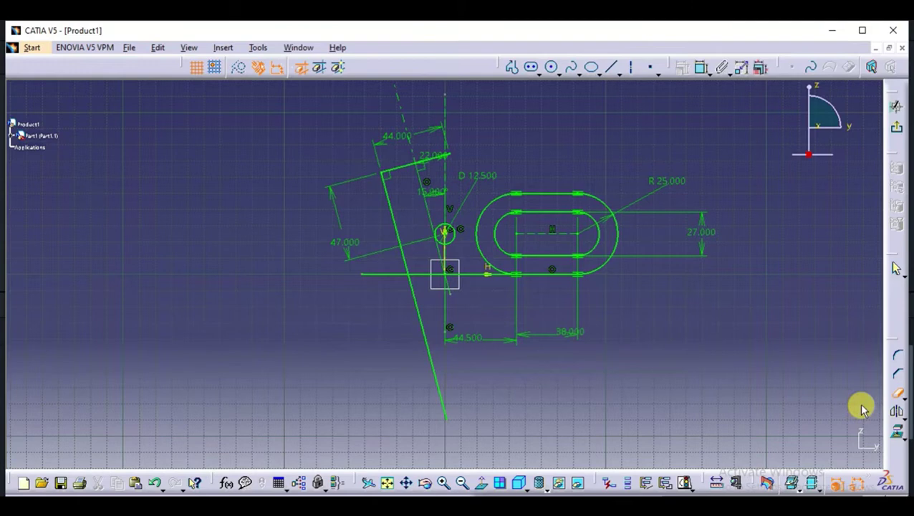
left_click(414, 290)
left_click(395, 275)
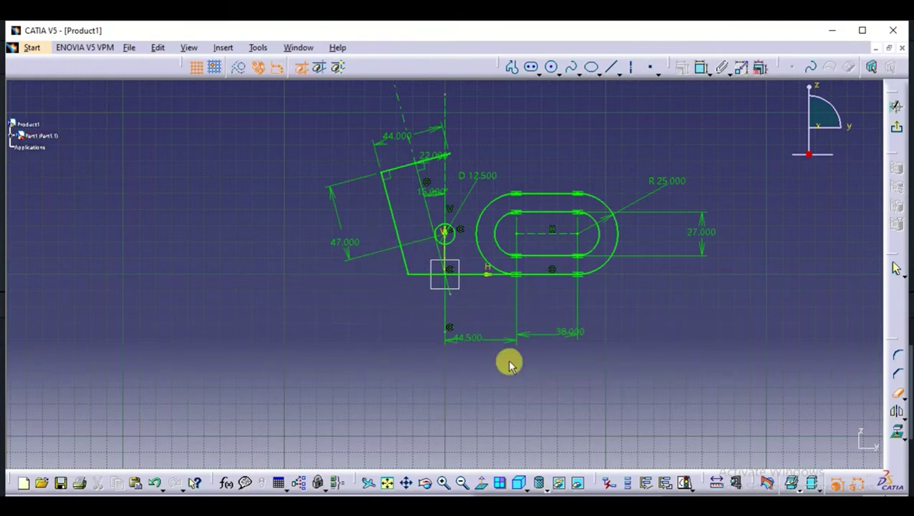
Step: Round the corner between the slanted side and horizontal line with an 18 mm fillet
left_click(898, 355)
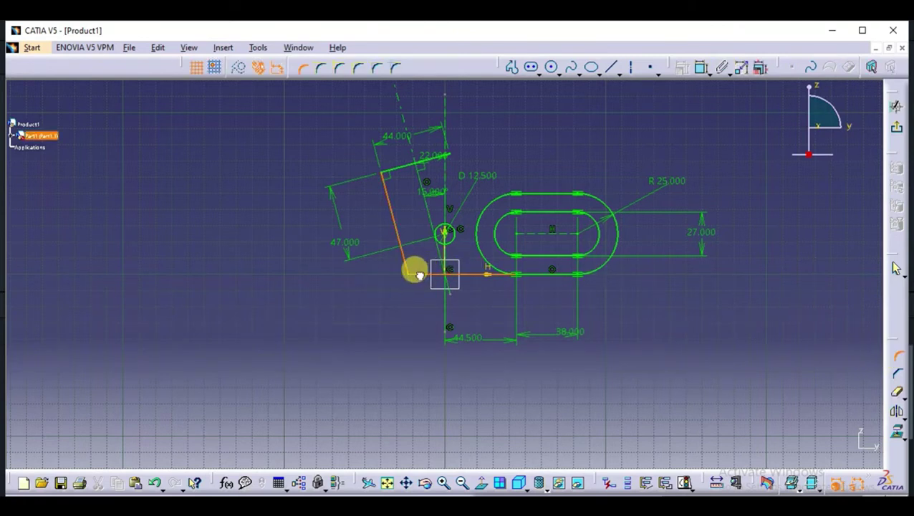
left_click(419, 274)
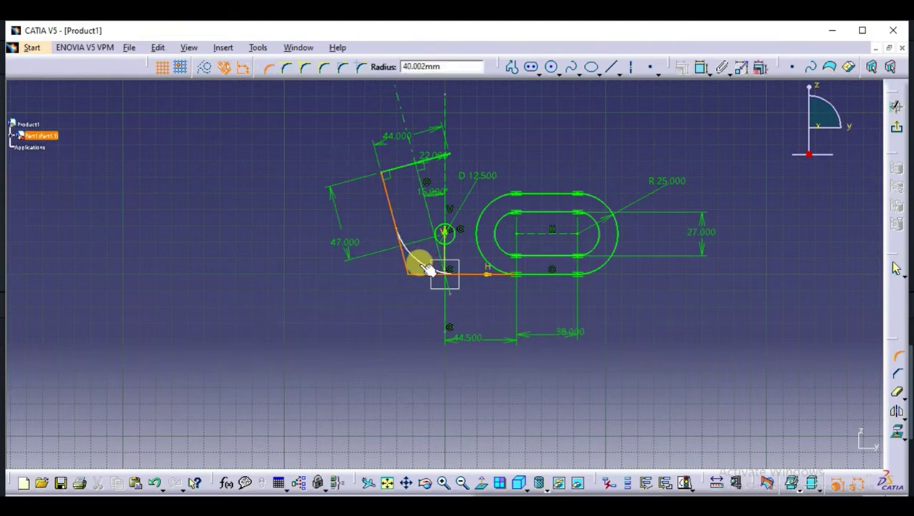
left_click(417, 251)
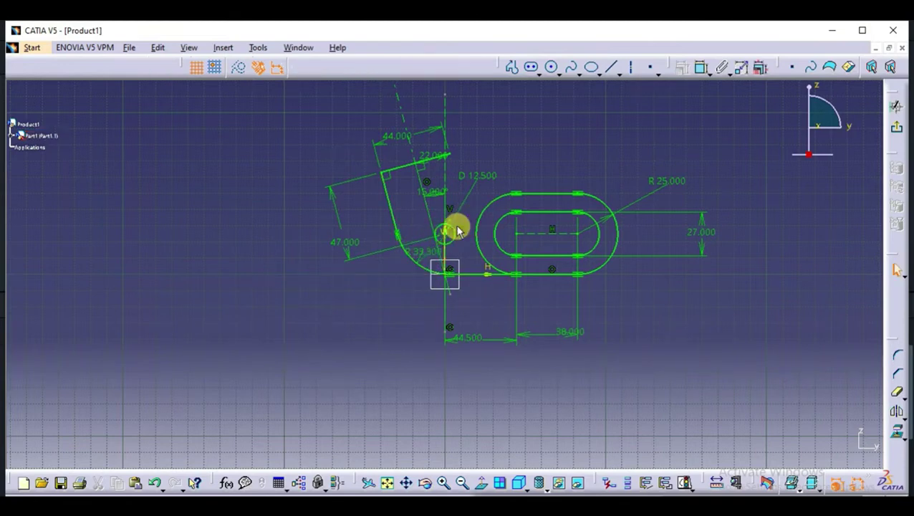
double_click(422, 250)
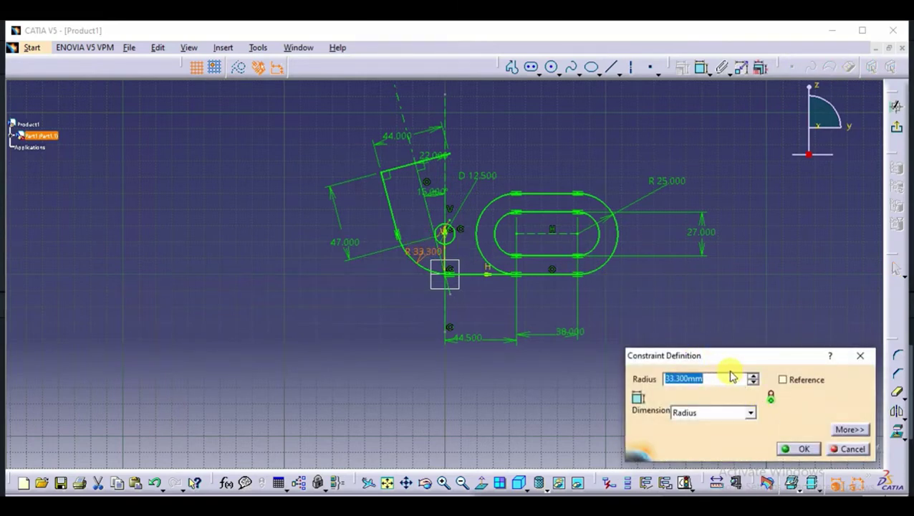
type("18")
key("Return")
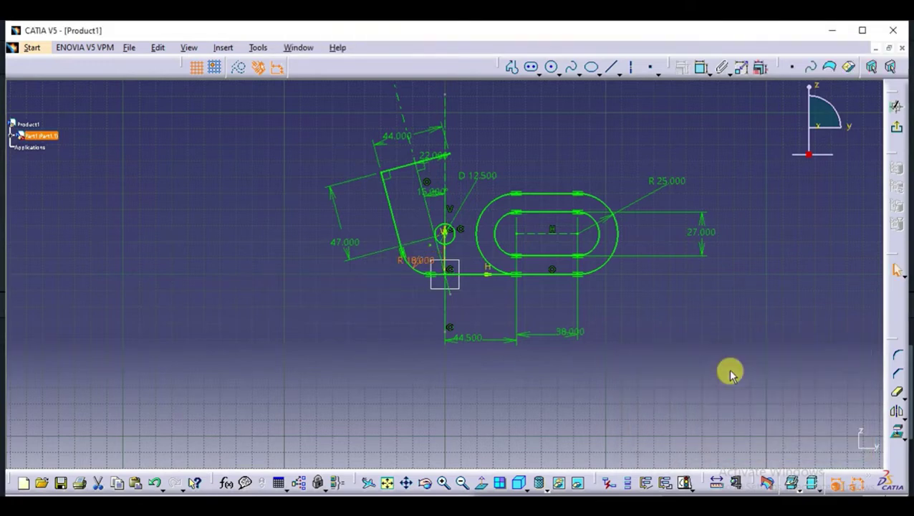
Step: Draw an arc from the top edge's end to the slot's top and dimension its radius at 142.162
left_click(552, 67)
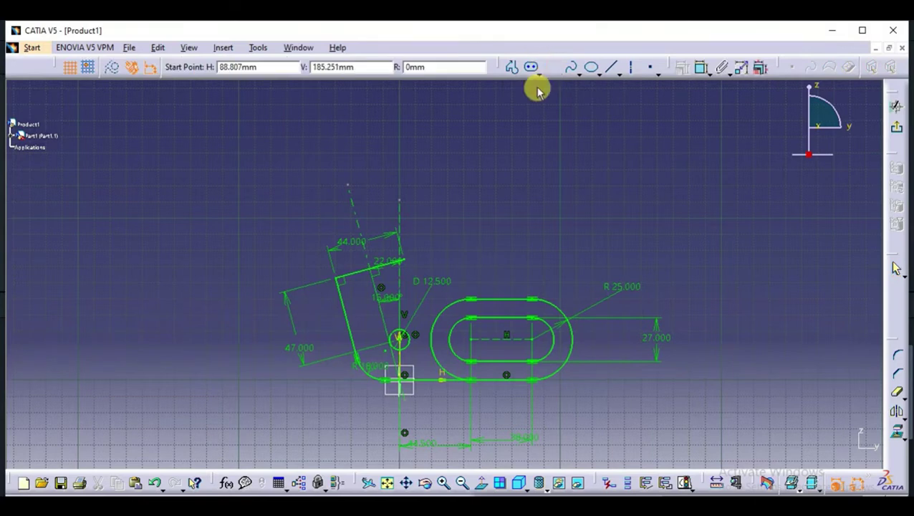
left_click(405, 260)
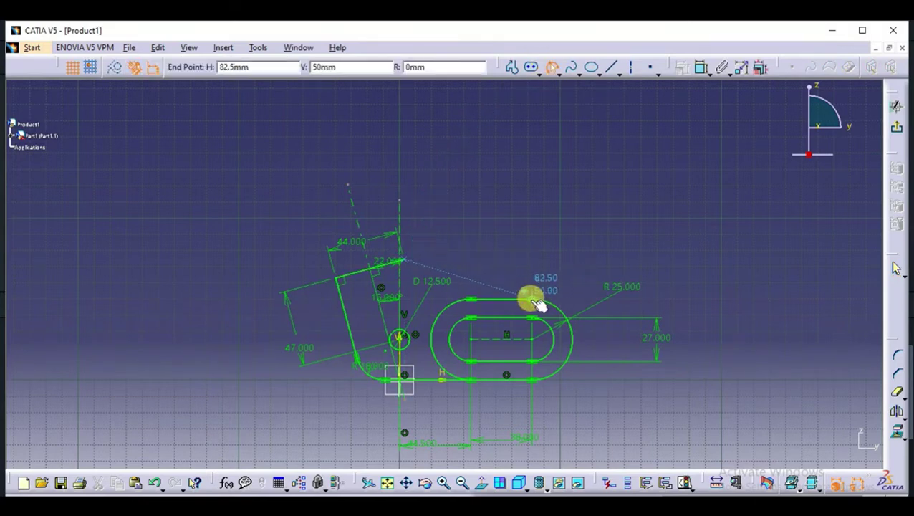
left_click(533, 298)
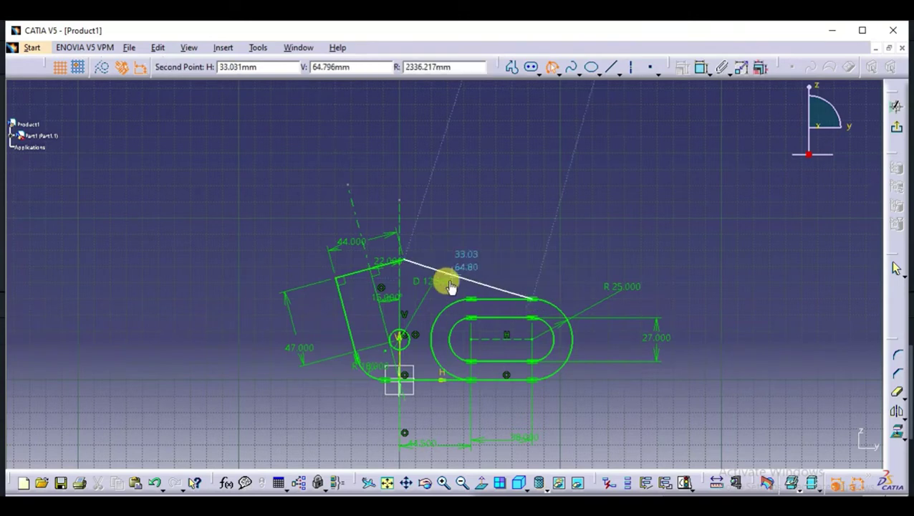
left_click(451, 283)
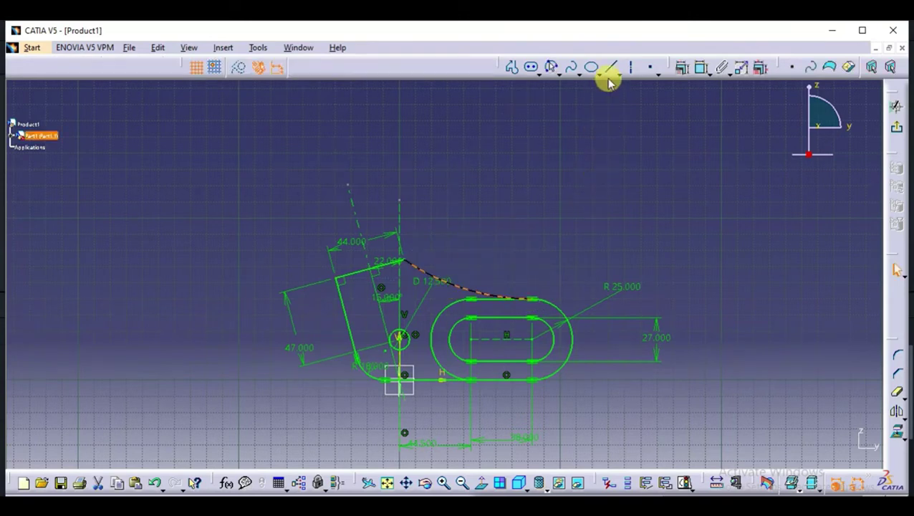
left_click(702, 69)
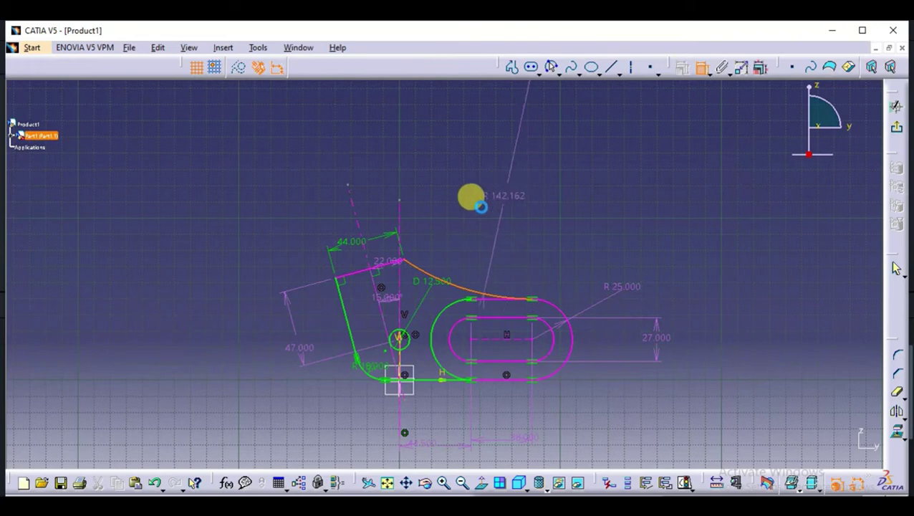
left_click(478, 223)
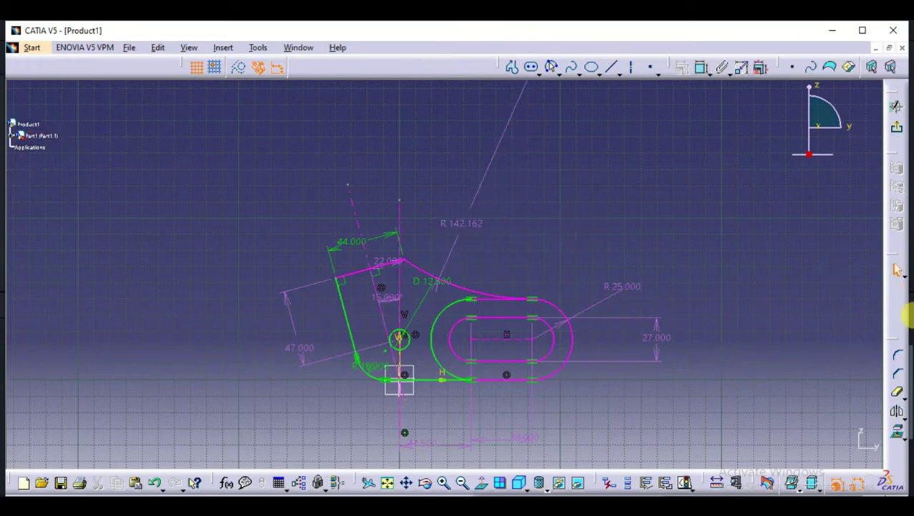
Step: Trim away the leftover arc at the slot end and hide the specification tree
left_click(896, 394)
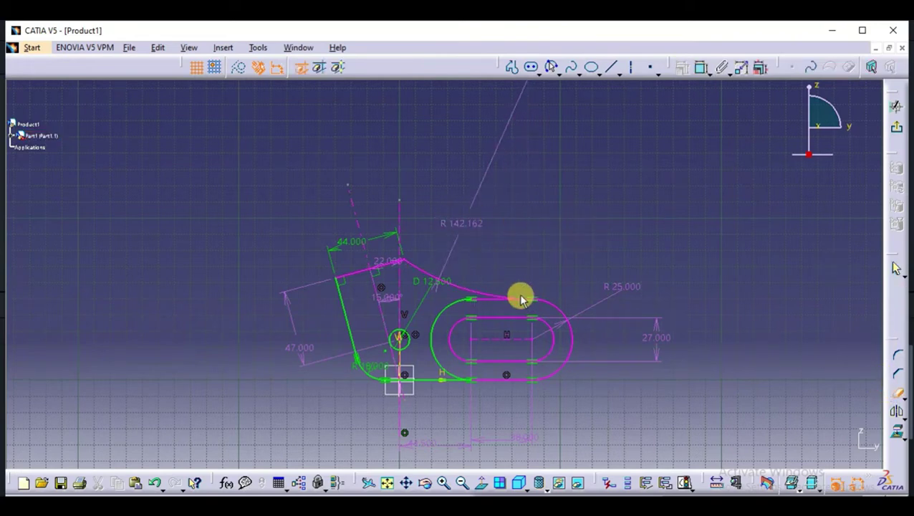
left_click(454, 305)
key("F3")
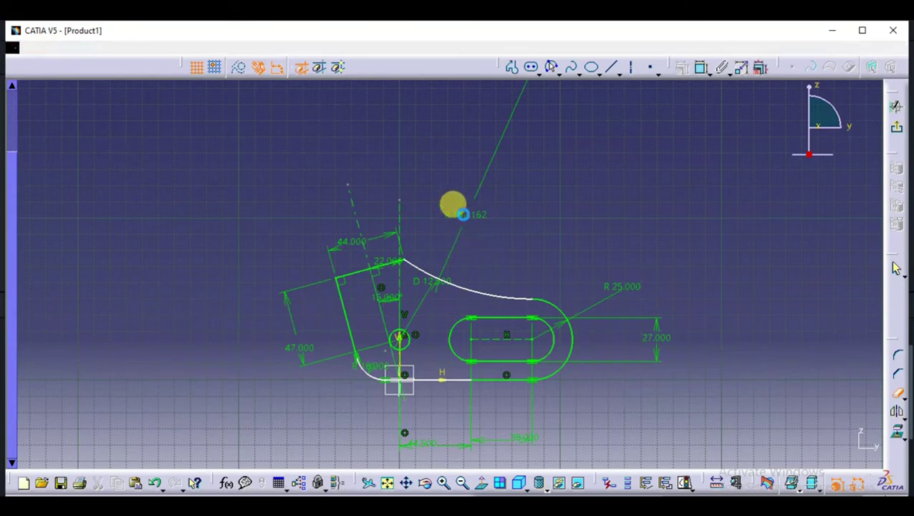
Step: Edit the upper arc's radius, then make the arc tangent to the slot's outer end arc
double_click(458, 213)
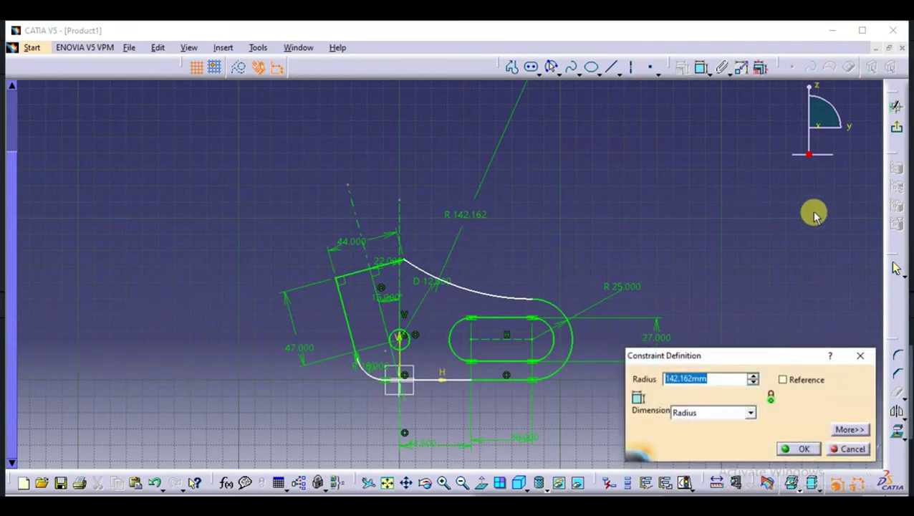
type("102")
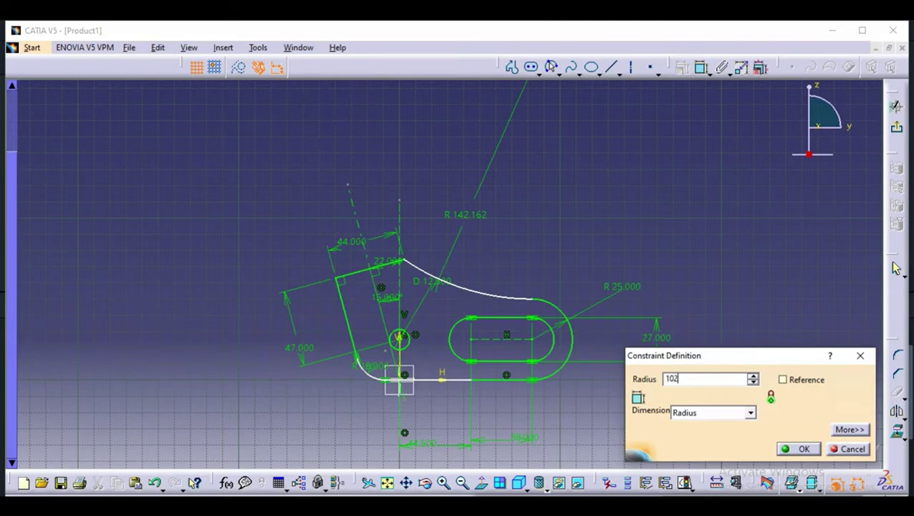
key("Return")
left_click(526, 304)
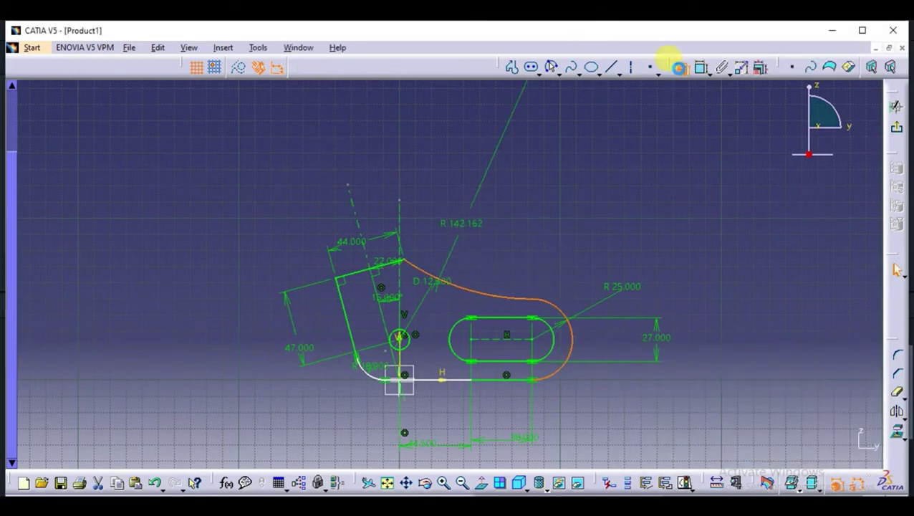
left_click(677, 66)
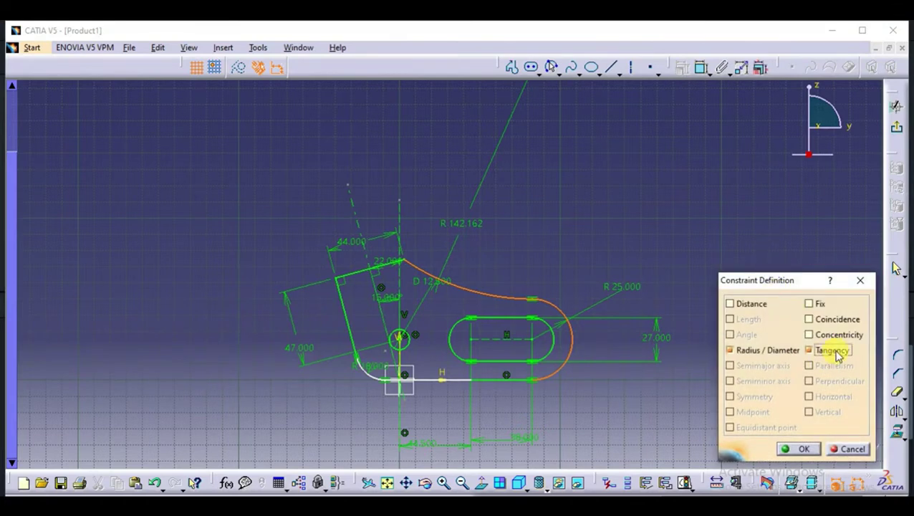
left_click(789, 448)
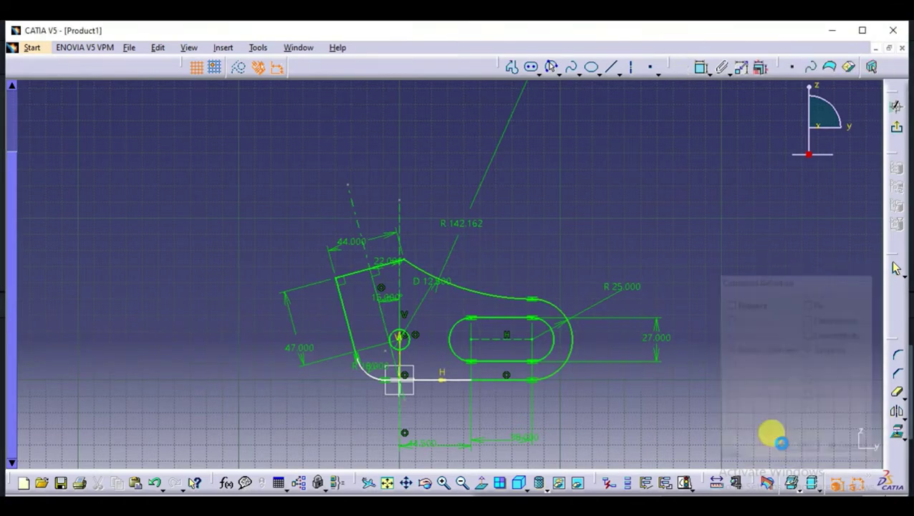
left_click(481, 378)
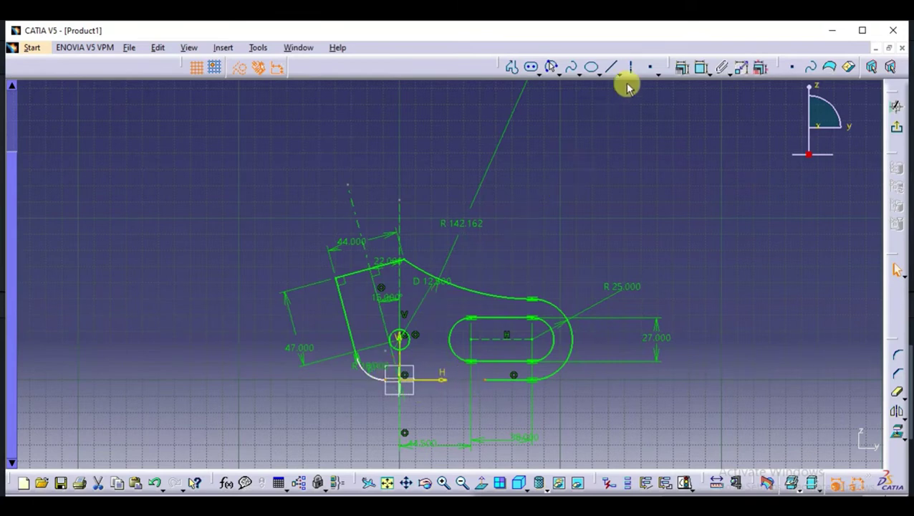
Step: Make the bottom corner arc's point coincident with the horizontal axis
left_click(680, 69)
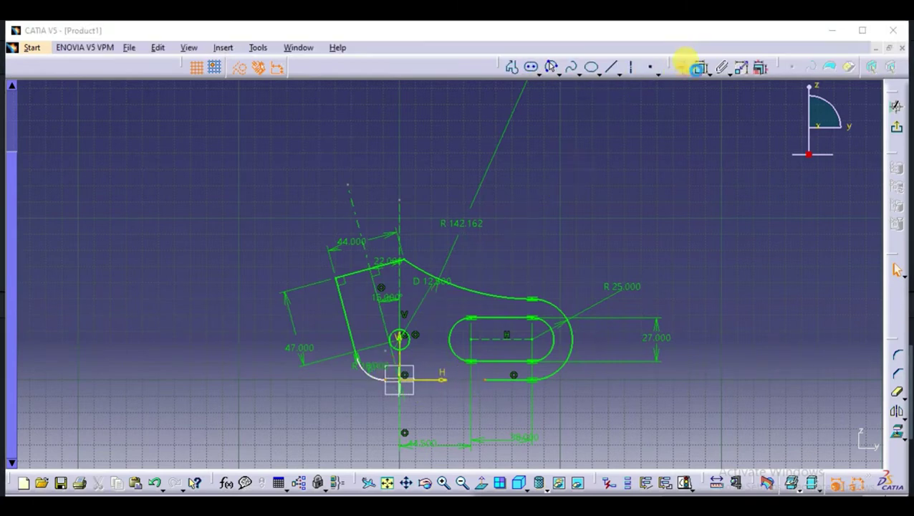
left_click(823, 324)
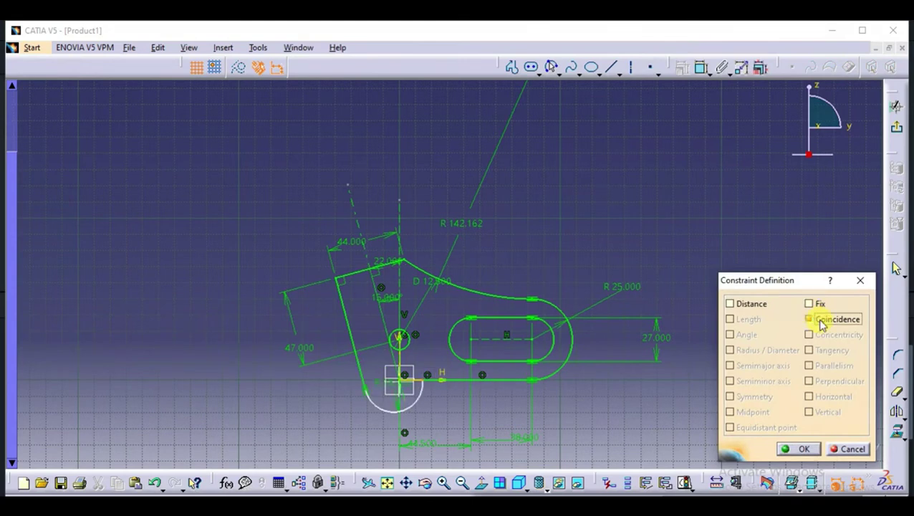
left_click(796, 449)
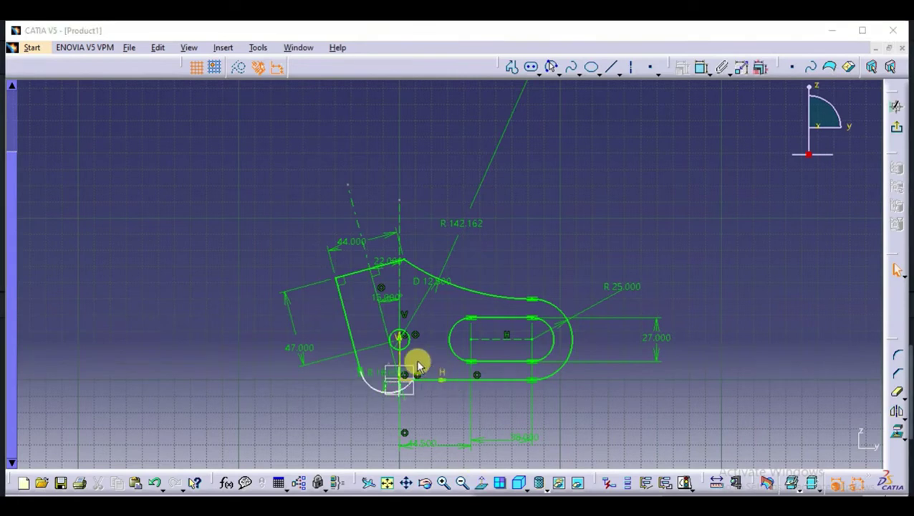
Step: Make the bottom corner arc tangent to the bottom line
left_click(410, 387)
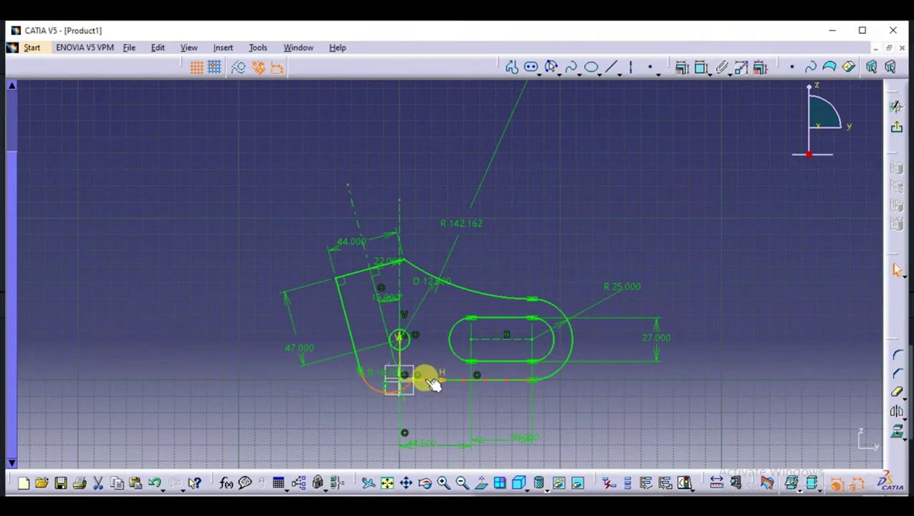
left_click(435, 378, "ctrl")
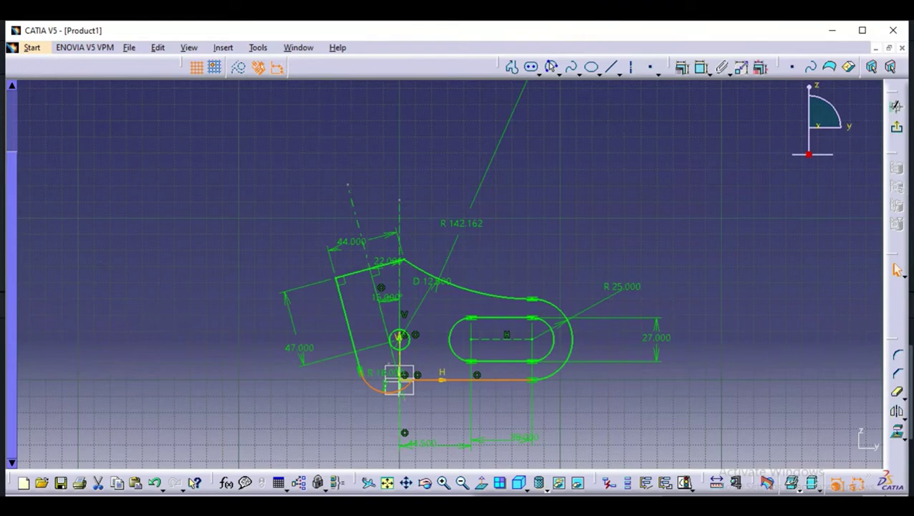
left_click(684, 72)
left_click(825, 350)
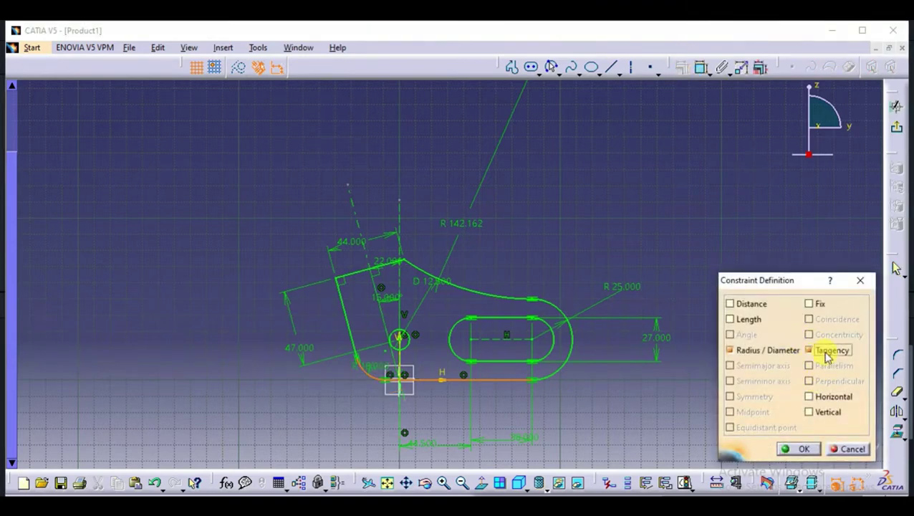
left_click(811, 454)
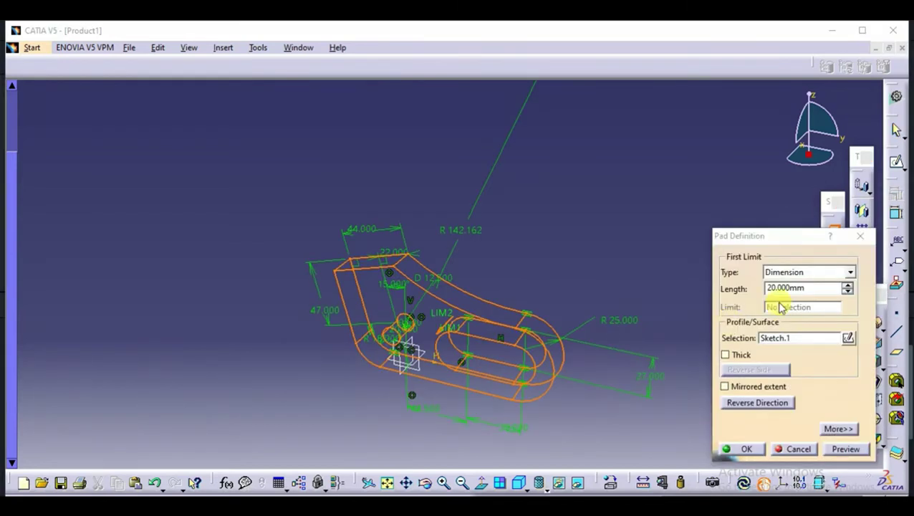
Step: Pad Sketch.1 to 38/2 = 19 mm with mirrored extent, giving 38 mm total thickness
left_click_drag(829, 289, 749, 289)
type("38/2")
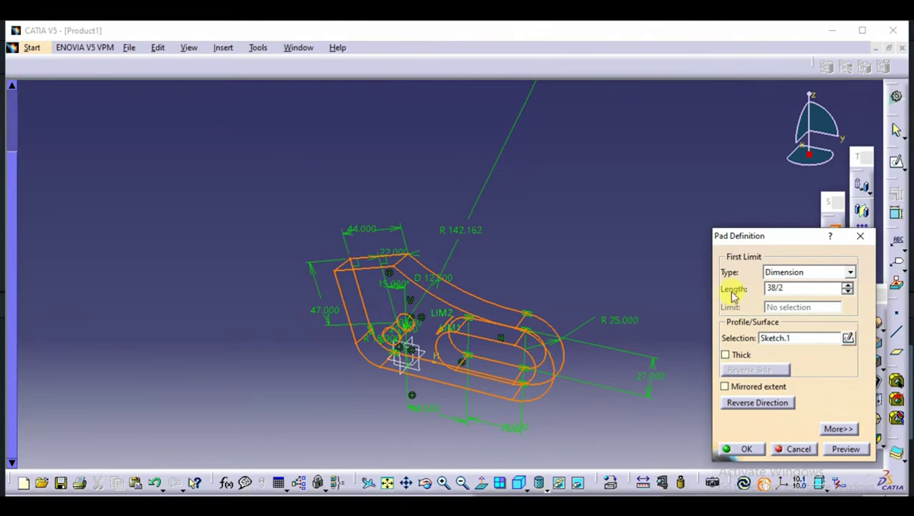
left_click(732, 387)
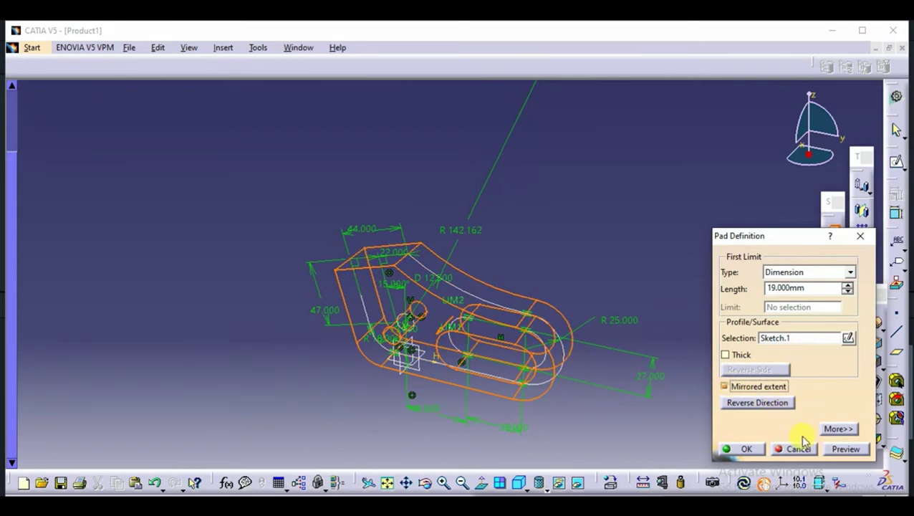
left_click(852, 449)
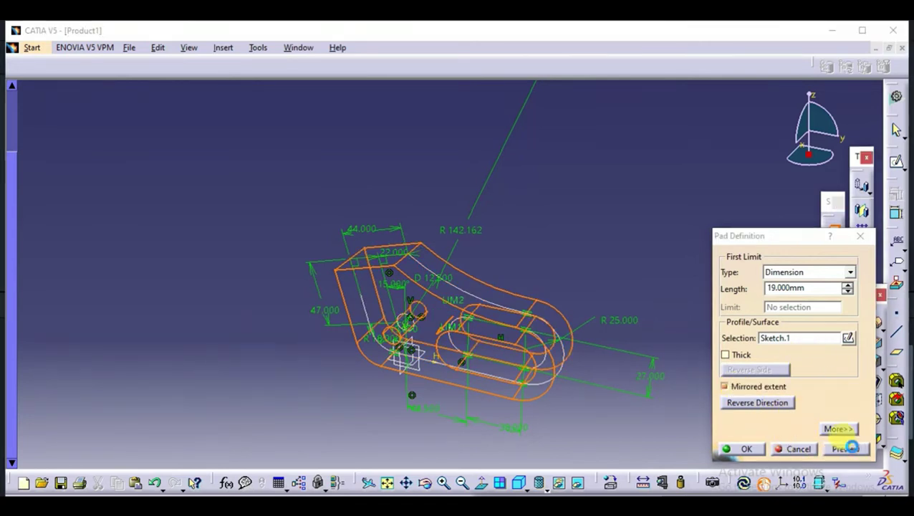
left_click(745, 448)
left_click(695, 421)
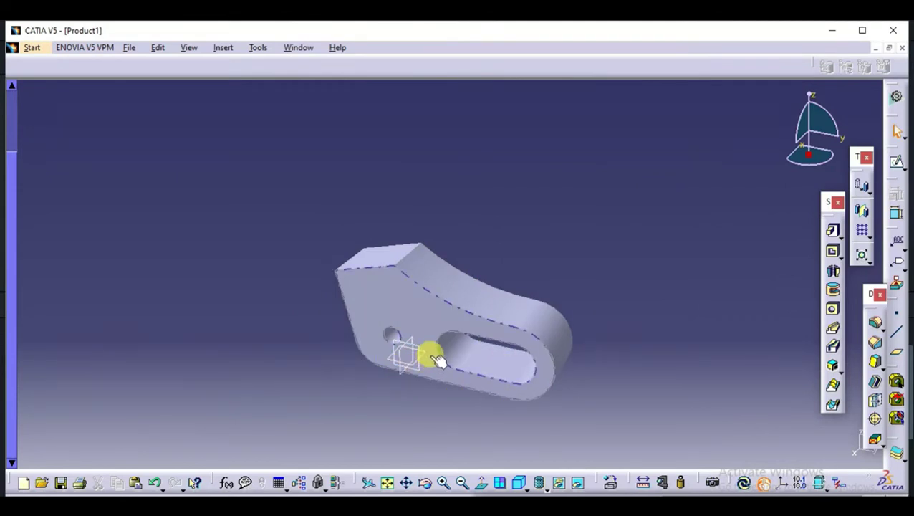
Step: Start a new sketch on the chosen plane and draw a rectangle reaching above the part
left_click(436, 360)
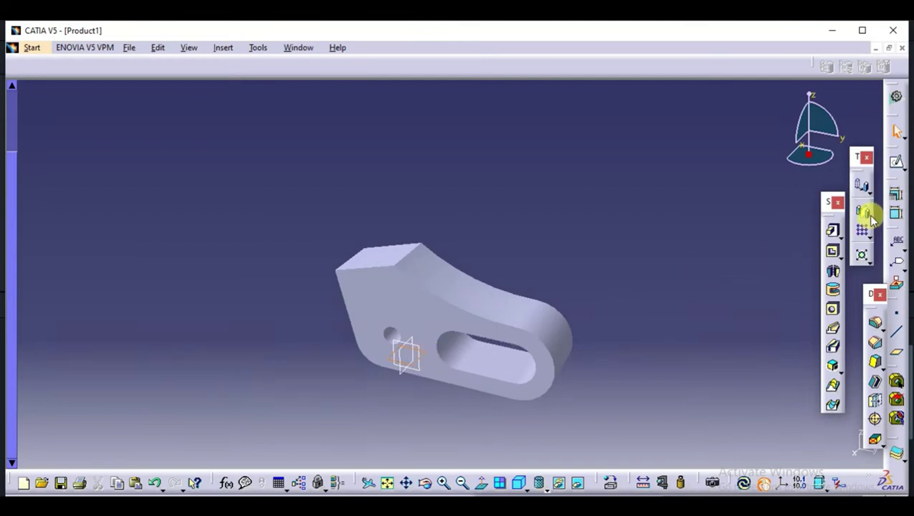
left_click(895, 163)
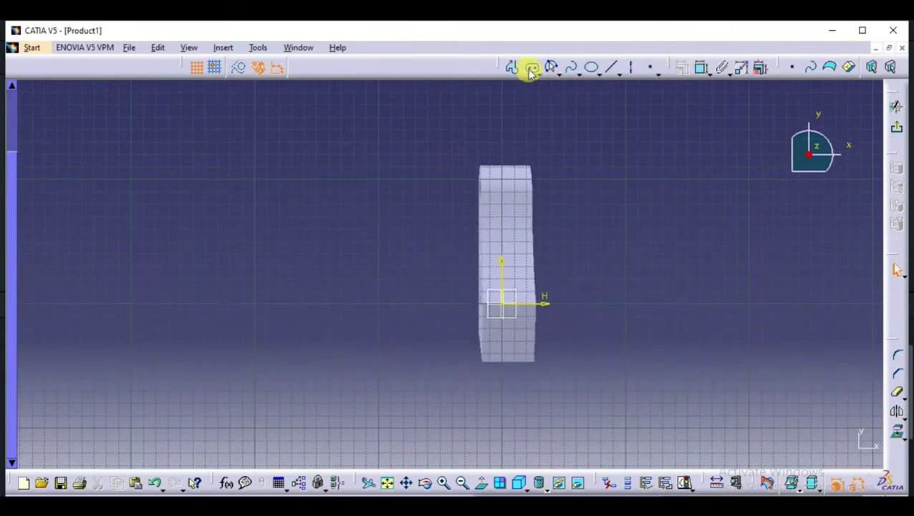
left_click(553, 72)
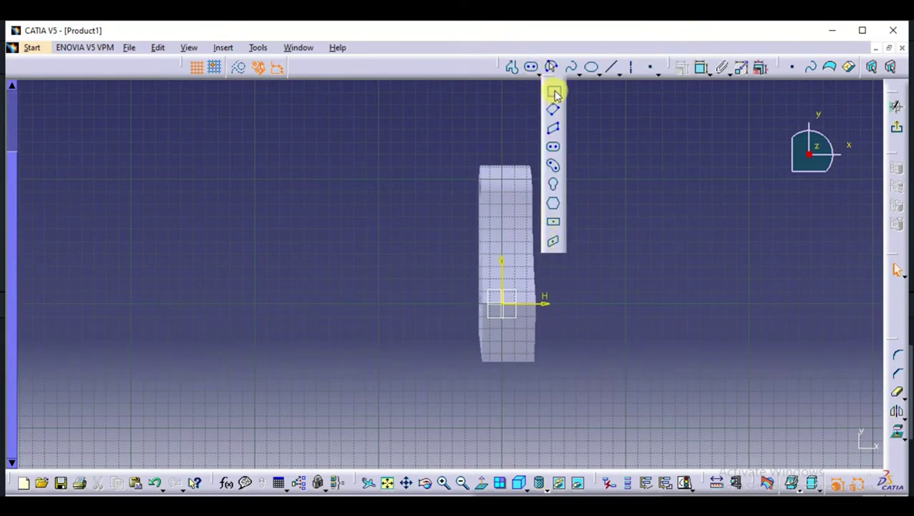
left_click(555, 93)
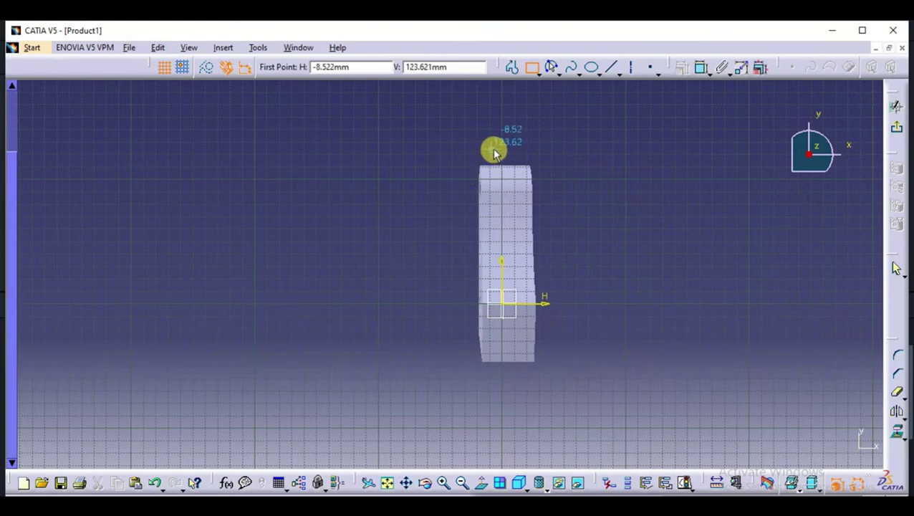
left_click(490, 150)
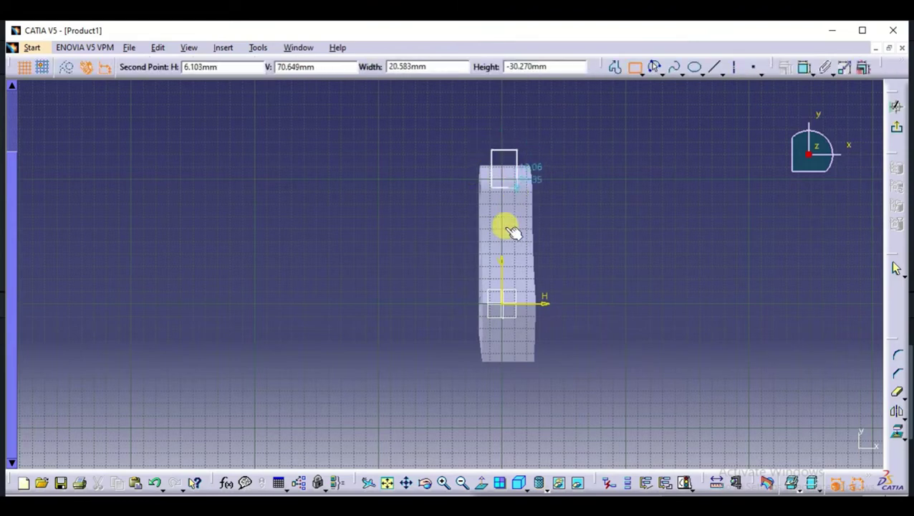
left_click(519, 295)
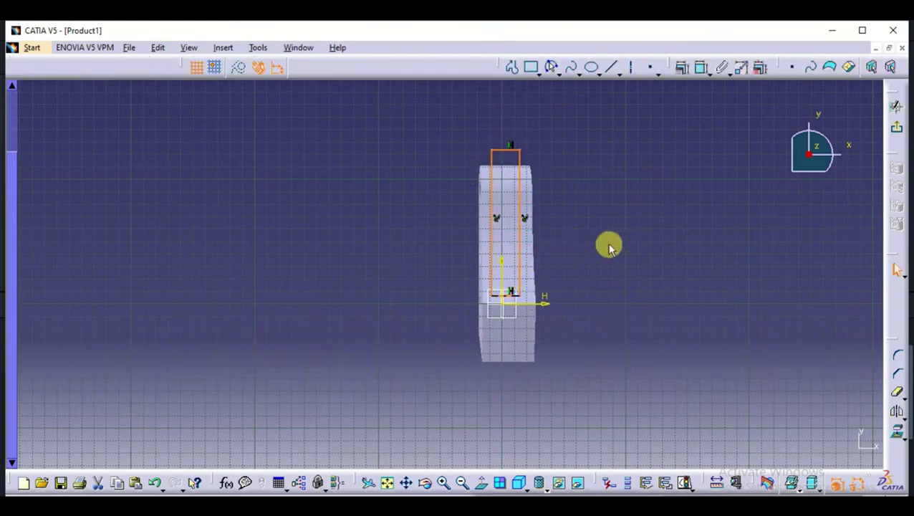
Step: Make the rectangle's left and right edges symmetric about the axis
left_click(518, 258)
left_click(492, 237, "ctrl")
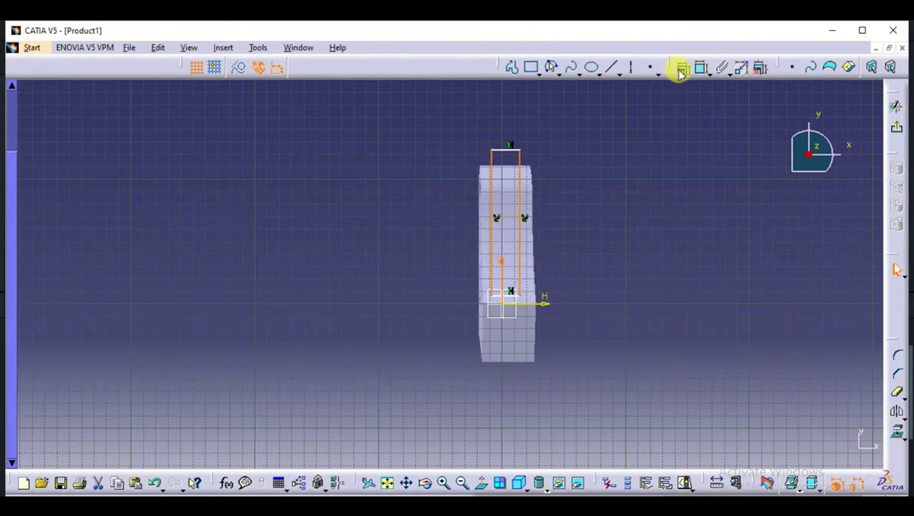
left_click(680, 70)
left_click(765, 399)
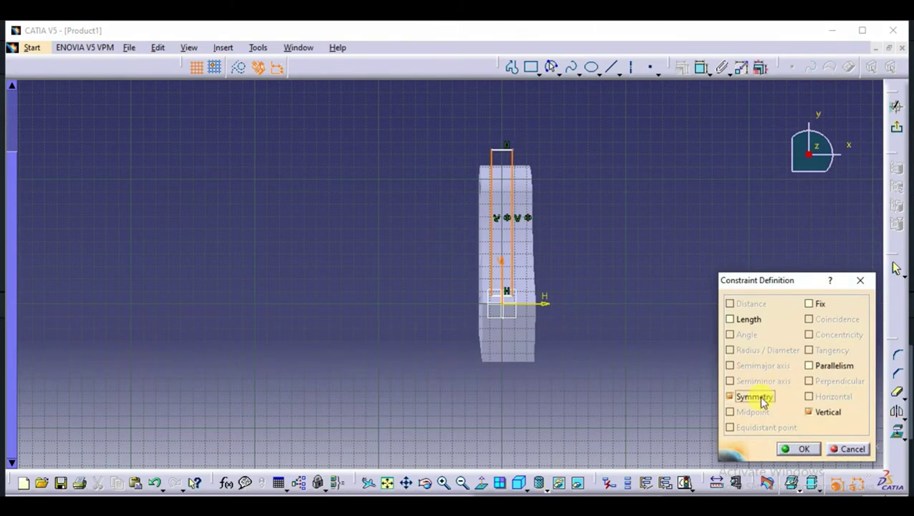
left_click(790, 453)
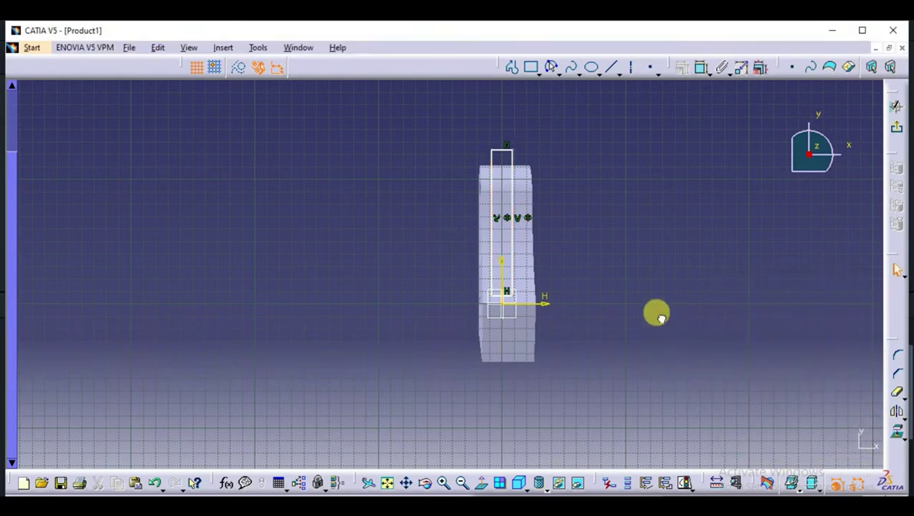
Step: Dimension the rectangle's width to 16 mm
left_click(700, 68)
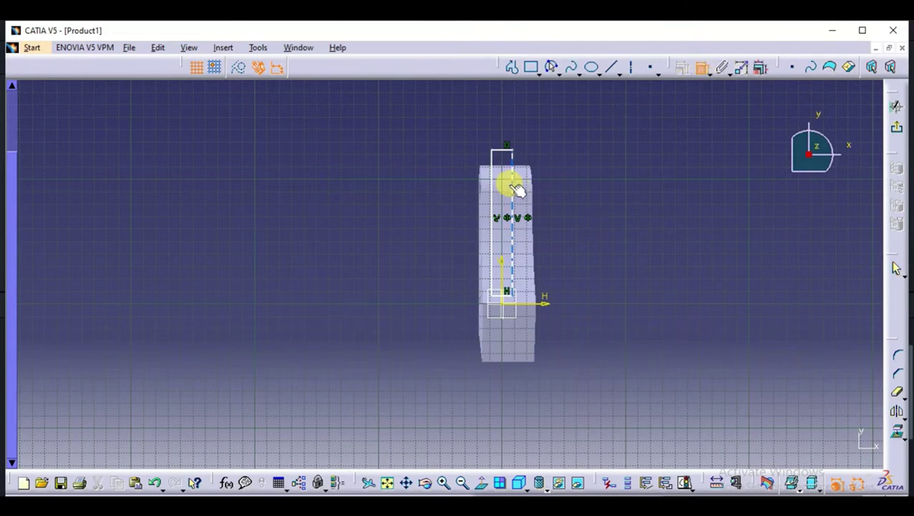
double_click(513, 123)
type("6")
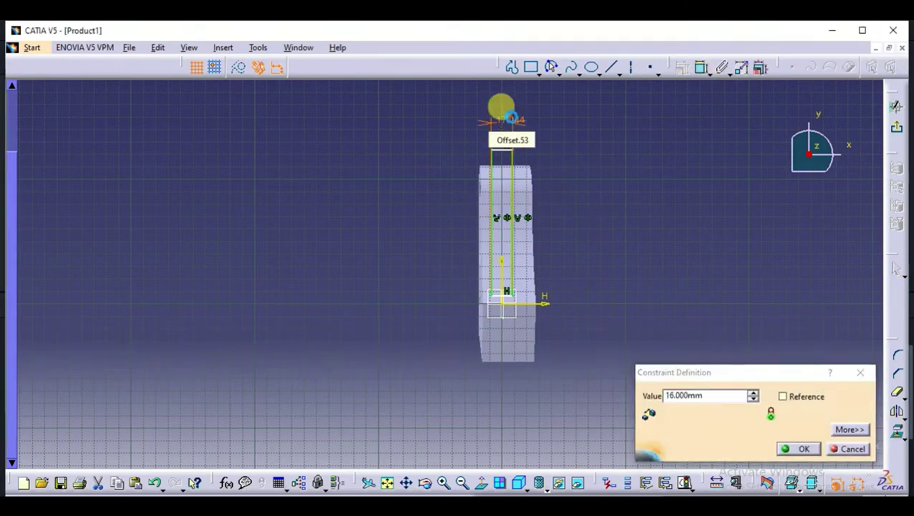
key("Return")
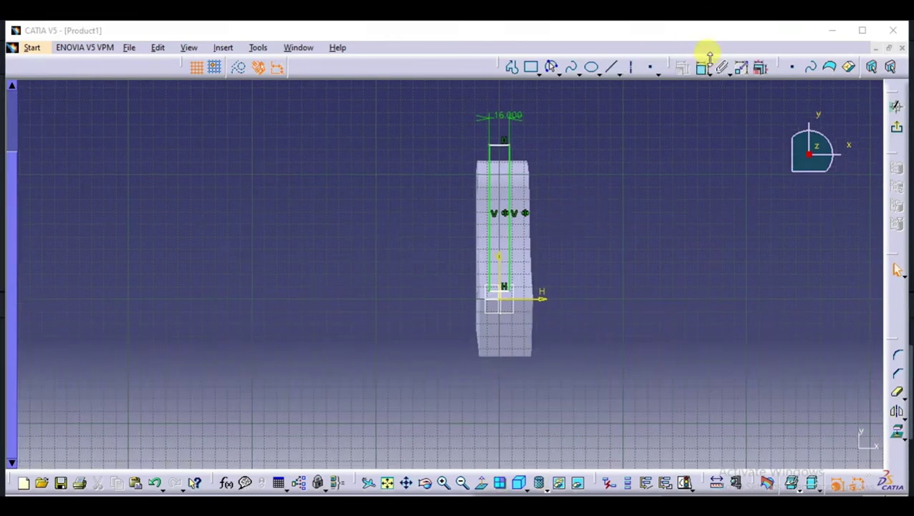
mouse_move(614, 179)
middle_mouse_down()
mouse_move(514, 192)
mouse_move(443, 174)
mouse_move(432, 163)
middle_mouse_up()
Step: Dimension the rectangle's lower end 25 mm above the horizontal axis and exit the sketch
left_click(495, 272)
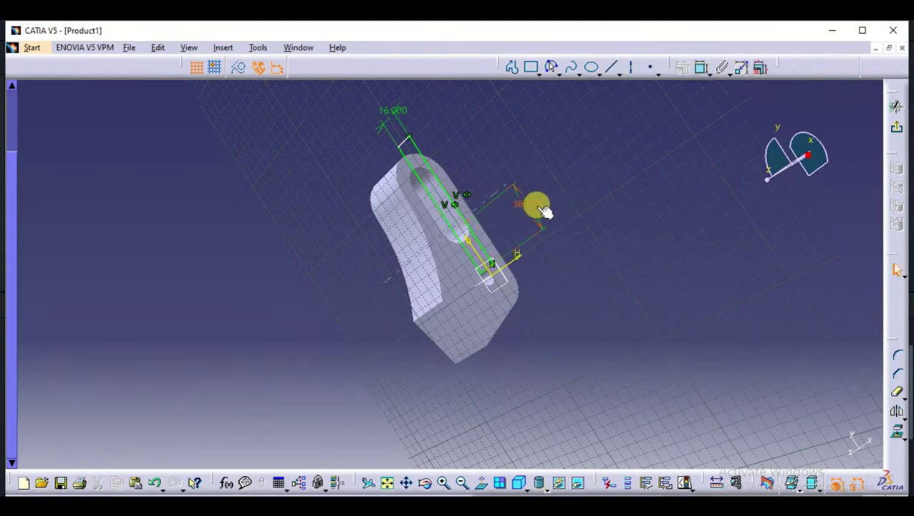
key("Return")
left_click(675, 278)
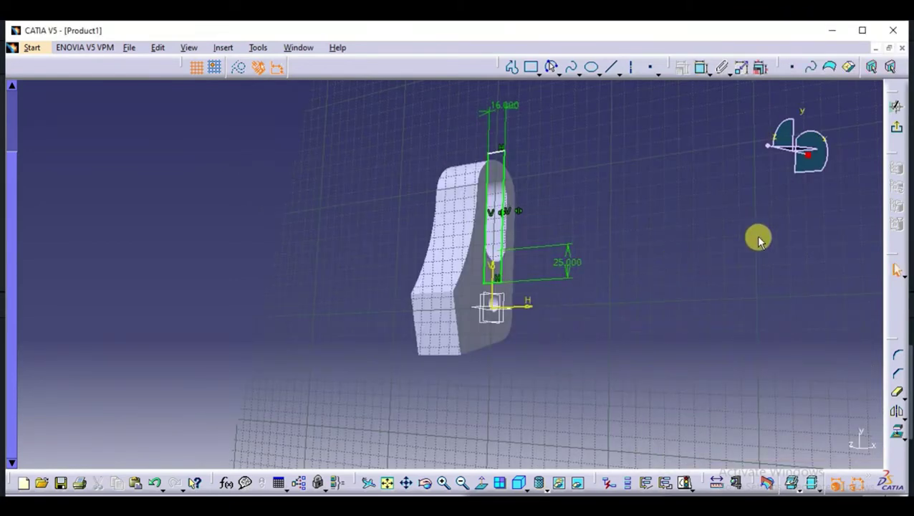
left_click(895, 107)
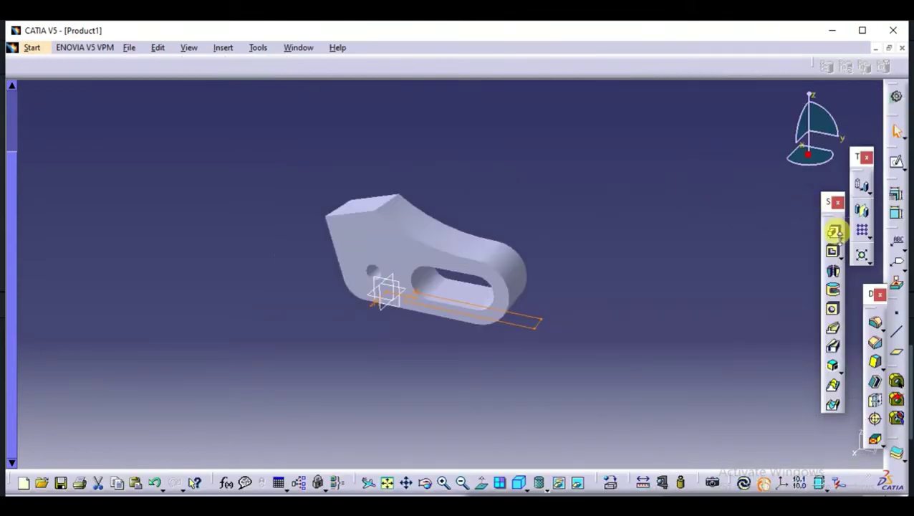
Step: Pocket the slot profile with reversed side, Up to last, cutting through the part
left_click(833, 253)
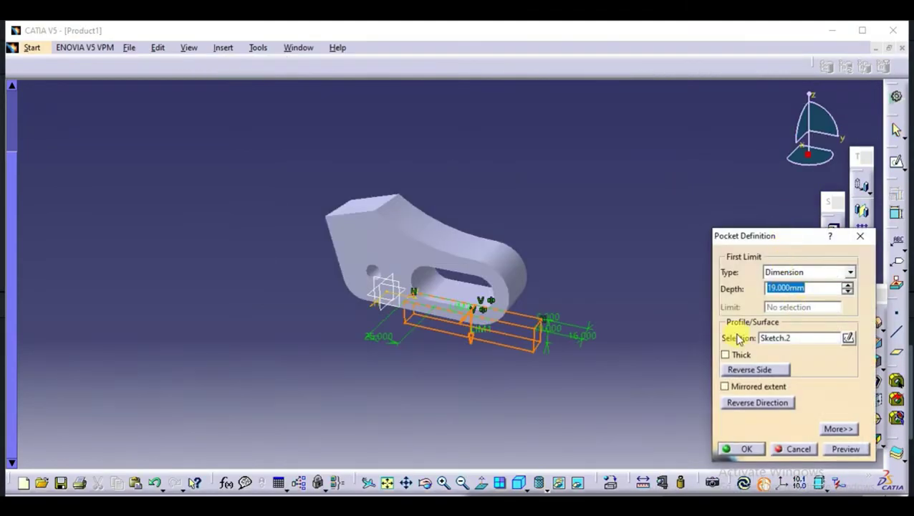
left_click(470, 341)
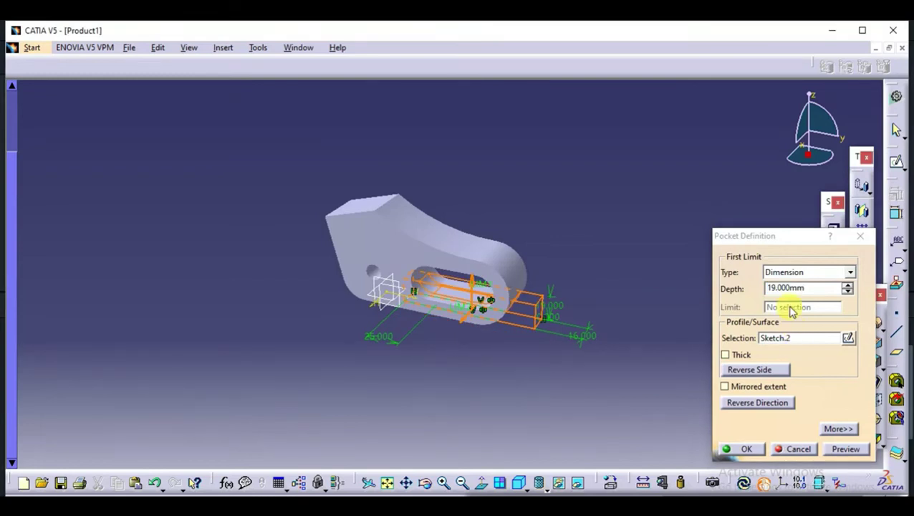
left_click(850, 272)
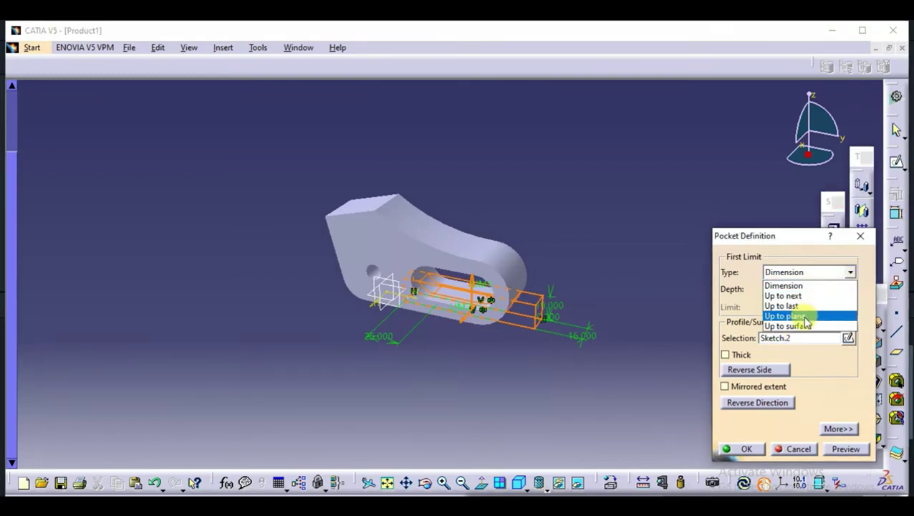
left_click(804, 308)
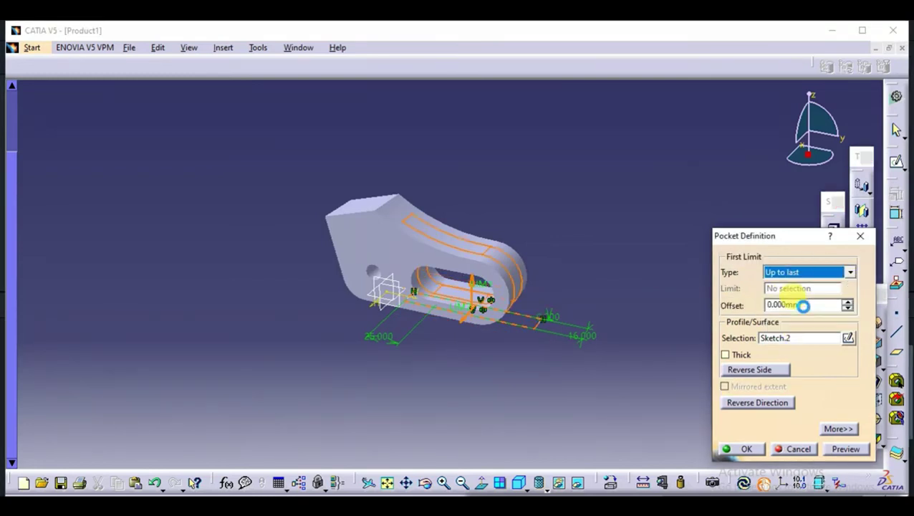
left_click(839, 448)
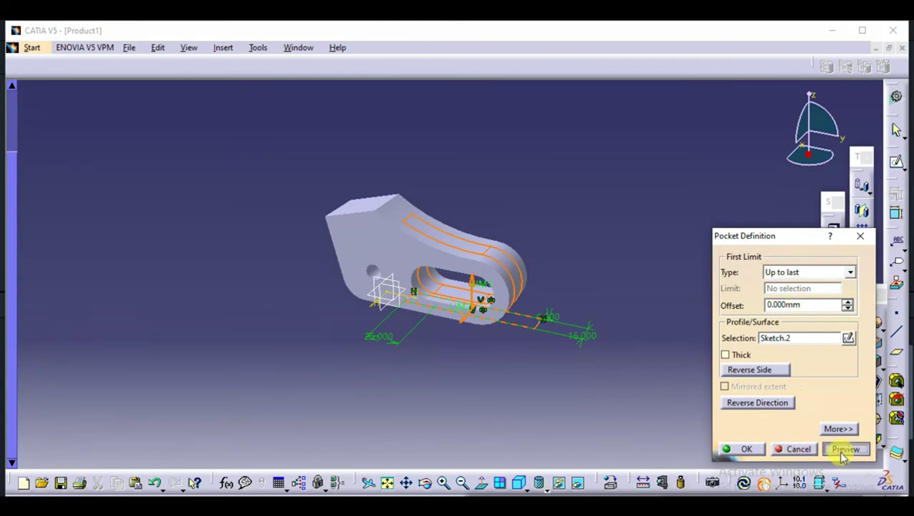
left_click(749, 449)
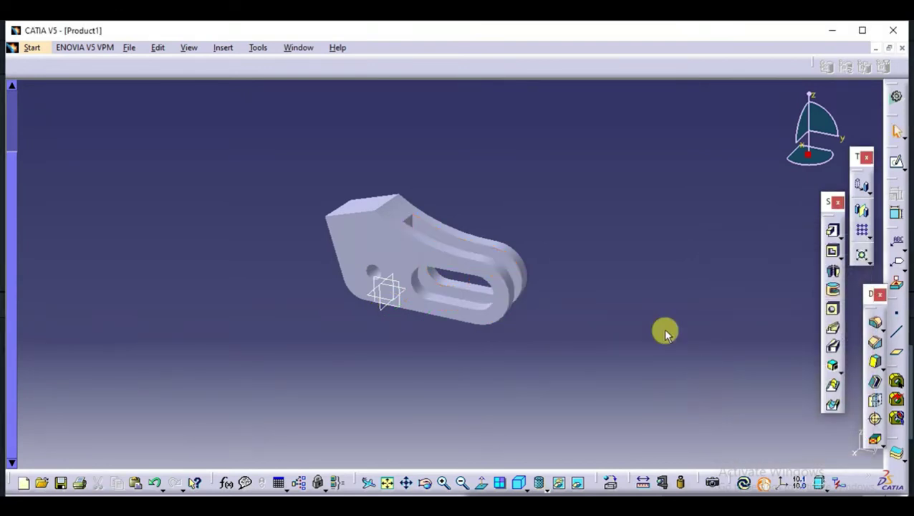
mouse_move(504, 259)
middle_mouse_down()
mouse_move(529, 269)
mouse_move(577, 322)
mouse_move(581, 273)
mouse_move(502, 313)
middle_mouse_up()
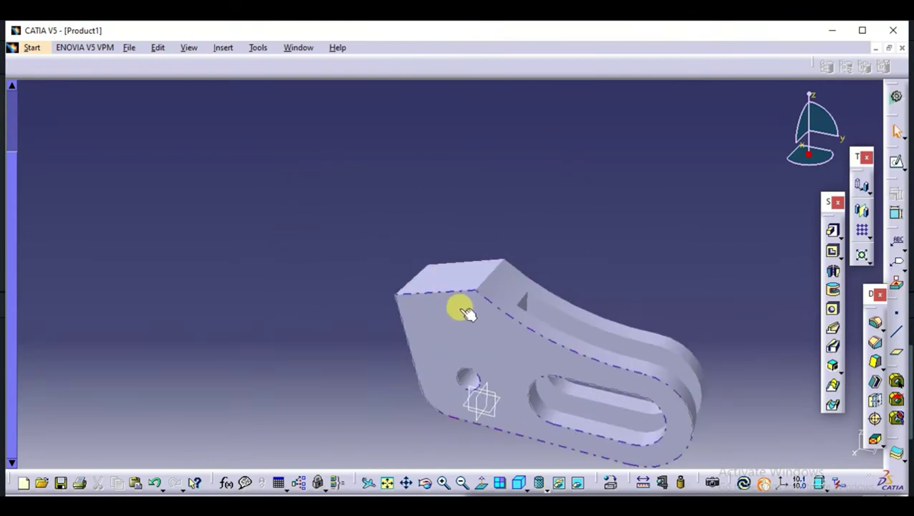
left_click(479, 393)
Step: In a new sketch, draw a 35 mm elongated-hole lug outline starting on the slanted top edge
left_click(898, 164)
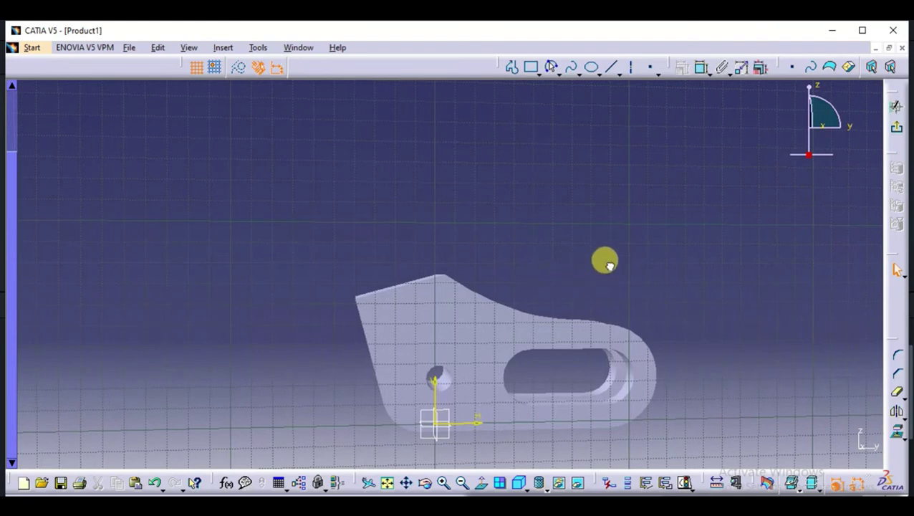
left_click(424, 281)
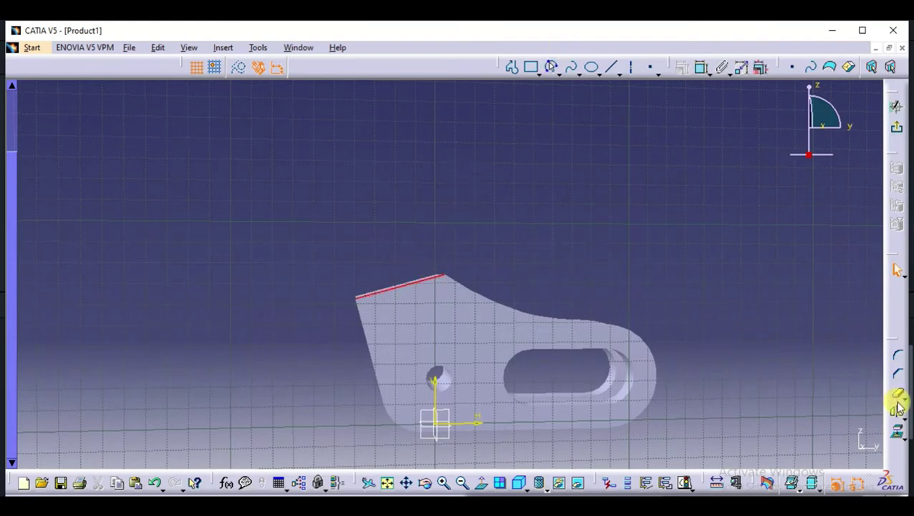
left_click(553, 70)
left_click(551, 146)
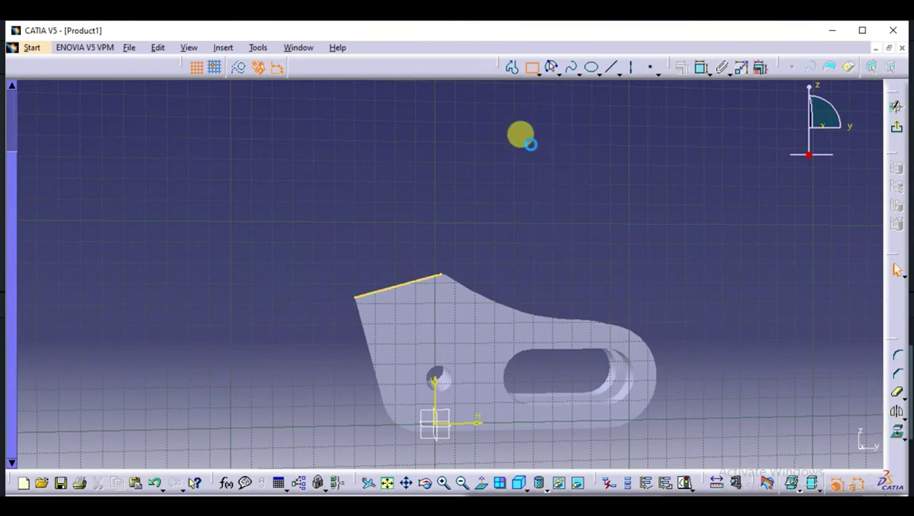
left_click(400, 288)
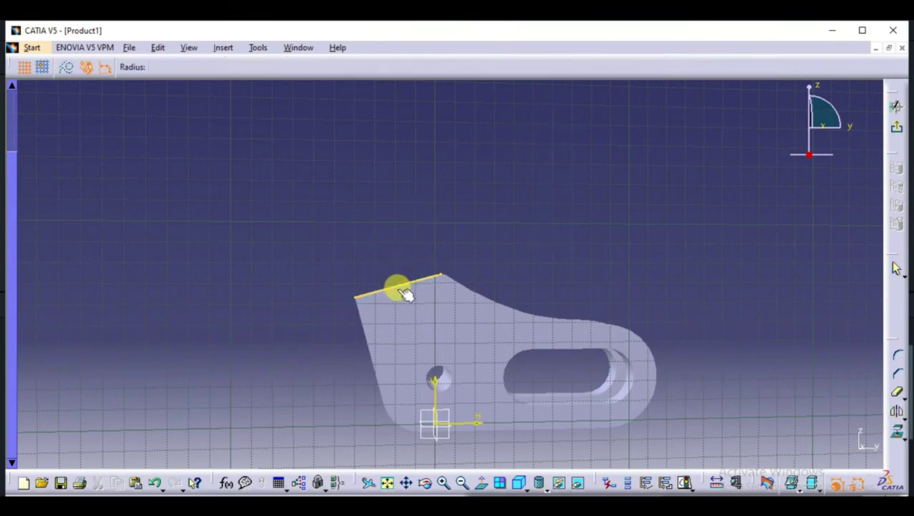
left_click(375, 207)
left_click(414, 247)
left_click(551, 66)
Step: Add a circle at the lug's upper end and set its diameter to 16 mm
left_click(566, 94)
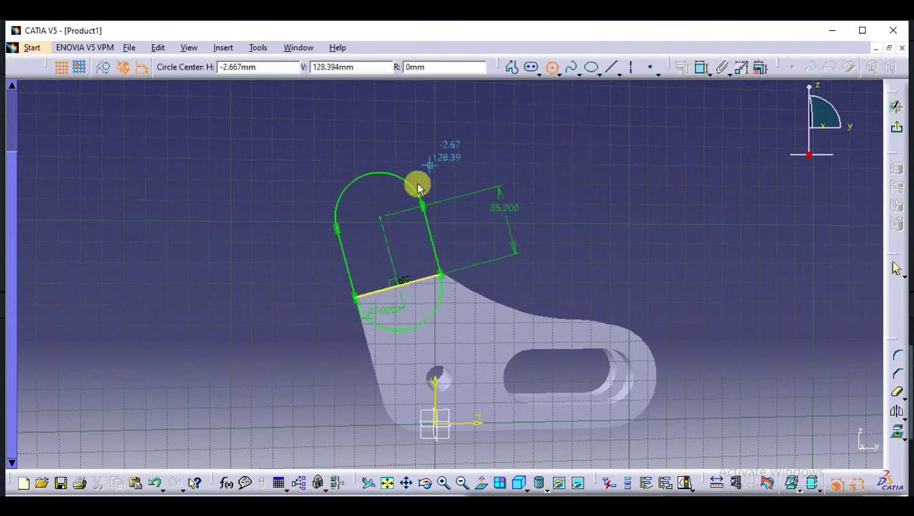
left_click(385, 214)
left_click(401, 197)
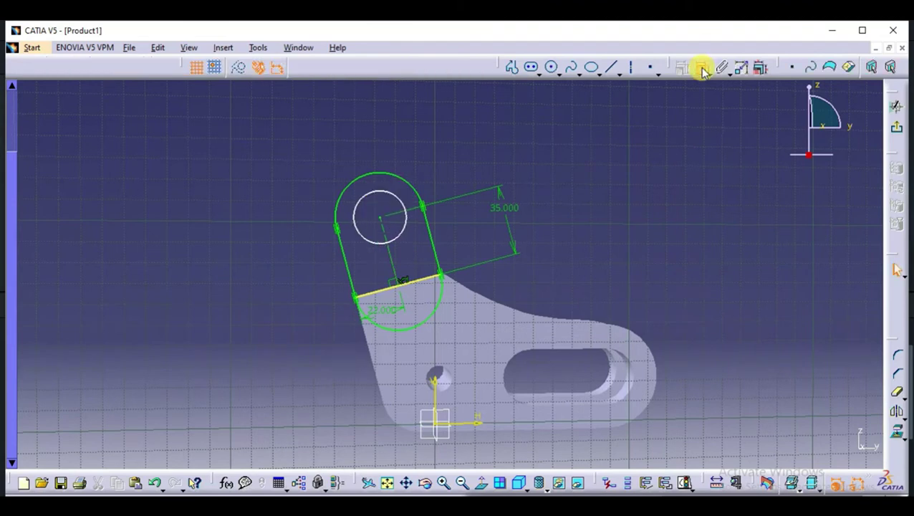
left_click(393, 198)
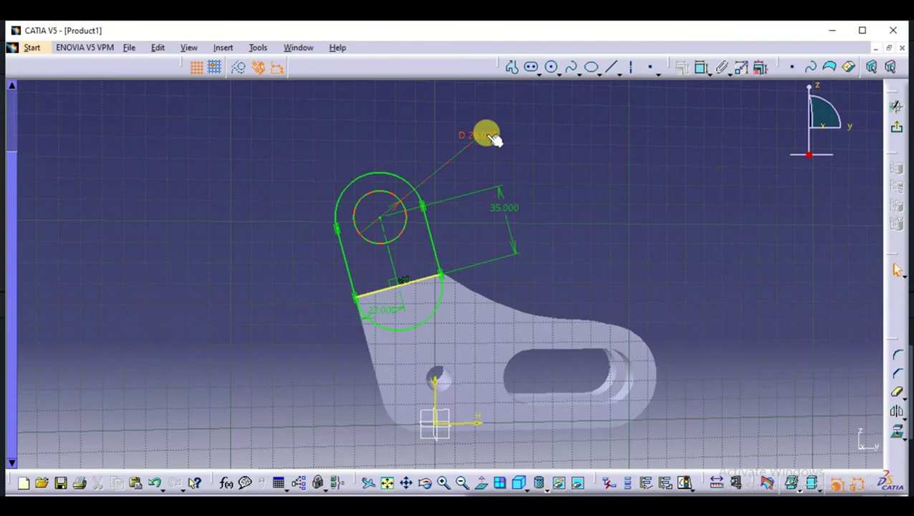
double_click(486, 134)
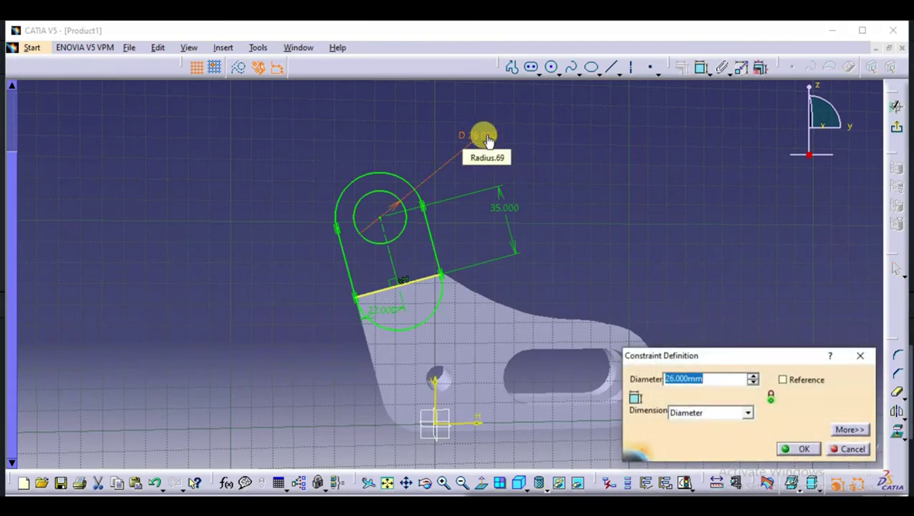
type("16")
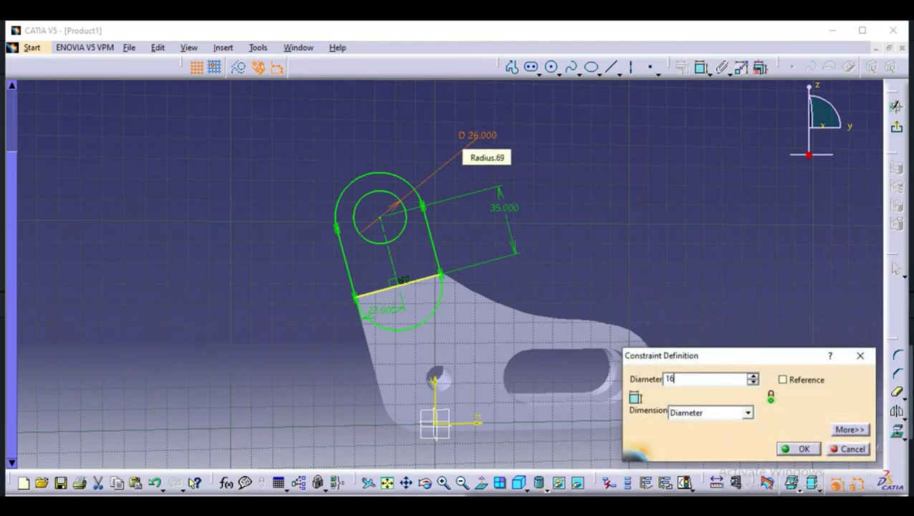
key("Return")
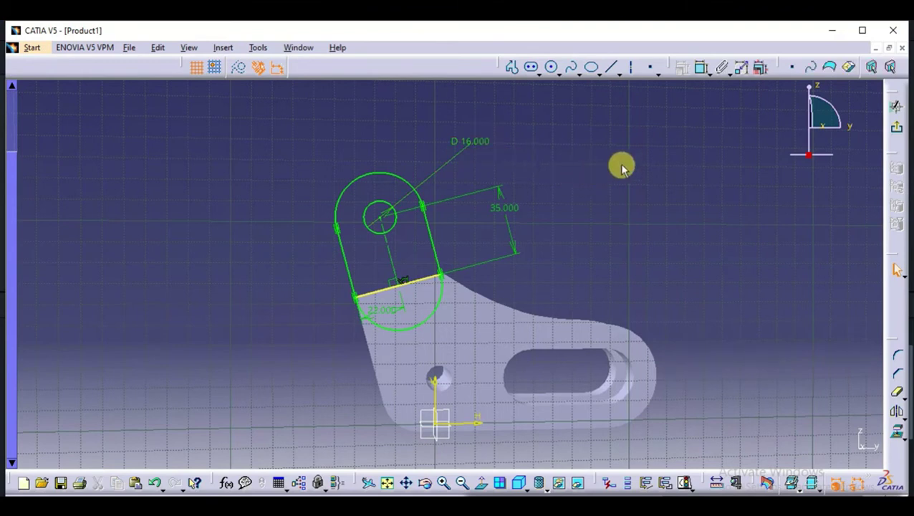
left_click(898, 392)
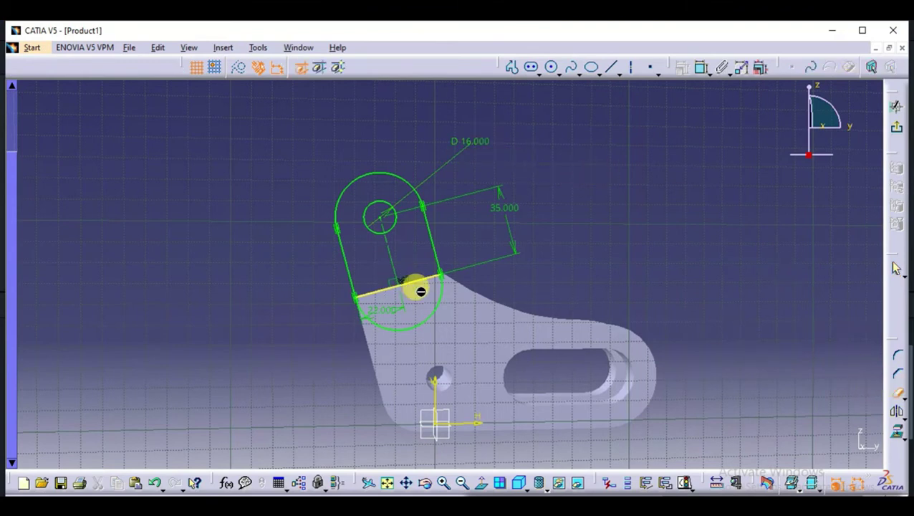
Step: Quick-trim the lower arc away from the lug outline
left_click(443, 301)
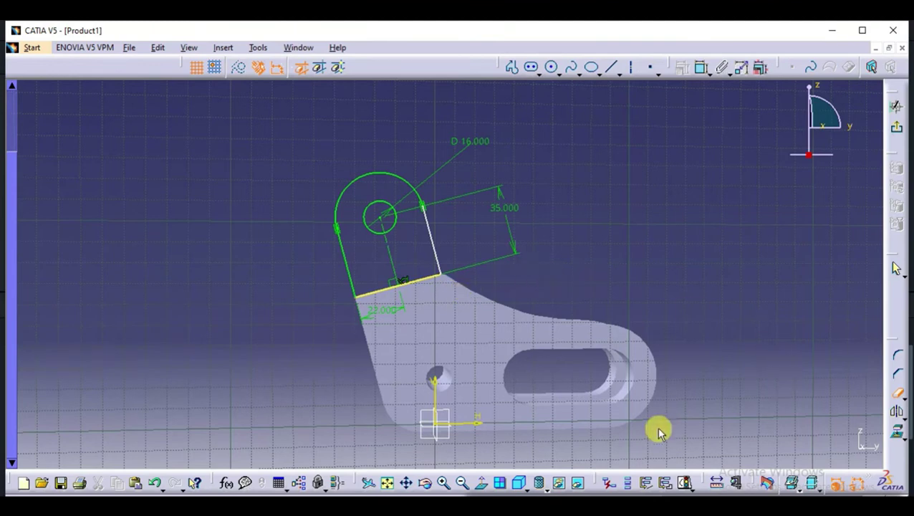
left_click(900, 394)
left_click(616, 419)
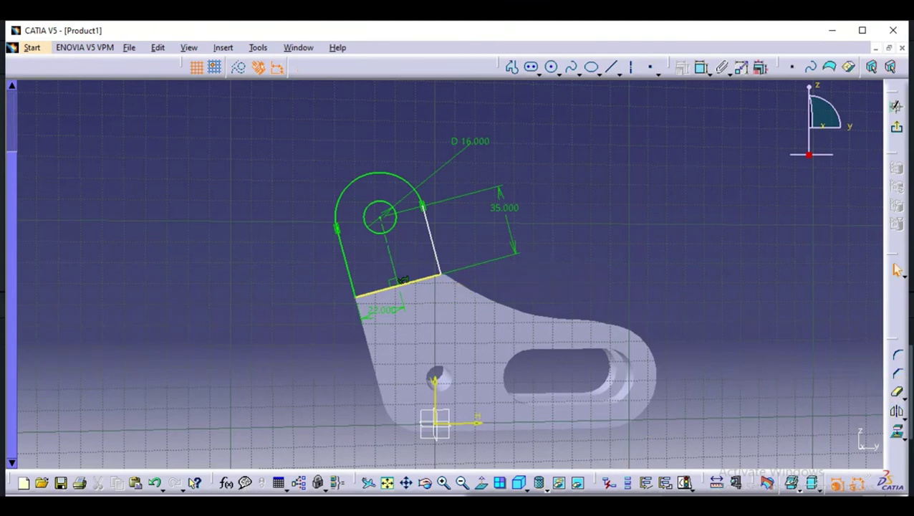
Step: Stretch the lug's right side line up to the top edge and pick the left line's lower endpoint
left_click(434, 225)
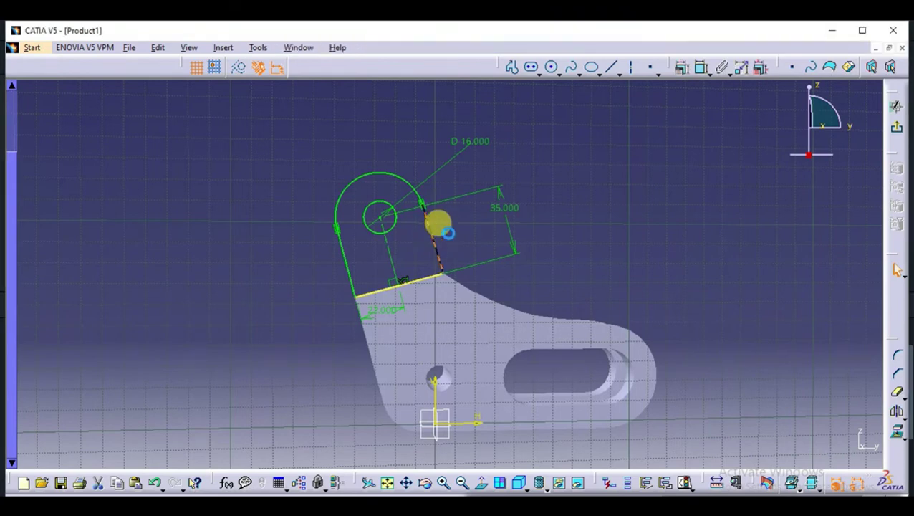
left_click(401, 284)
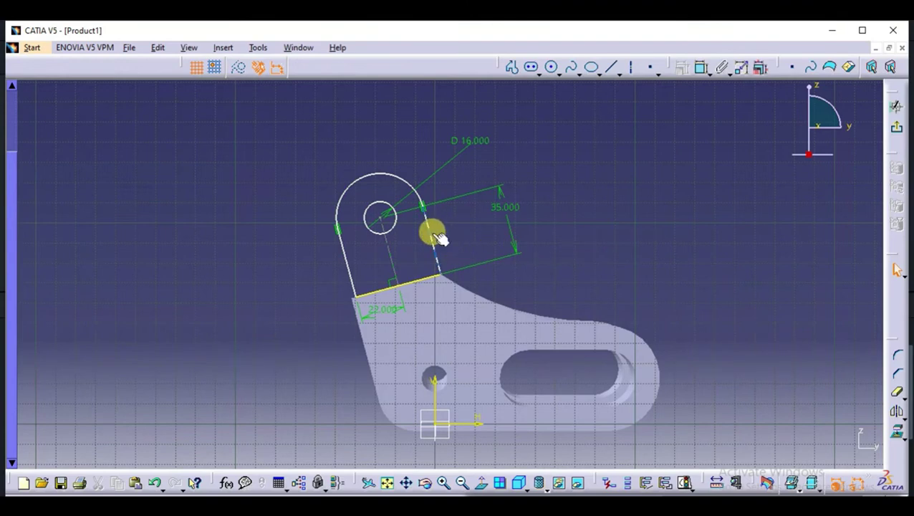
left_click_drag(436, 238, 421, 233)
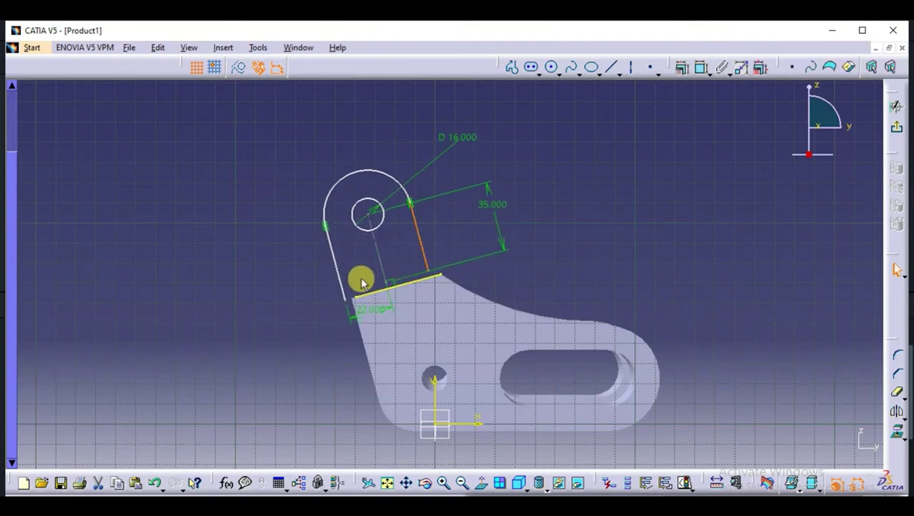
left_click(349, 301)
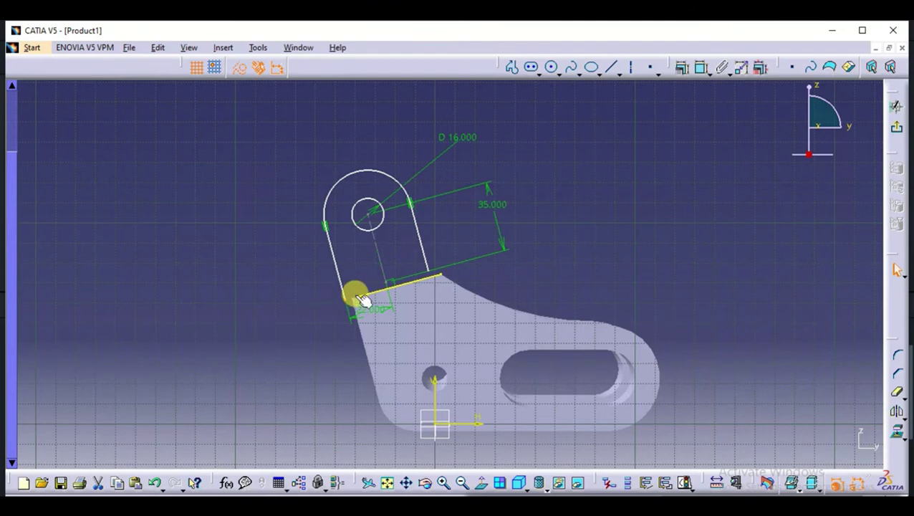
Step: Make the selected endpoints coincident and set the upper arc radius to 18 mm
left_click(684, 72)
left_click(842, 322)
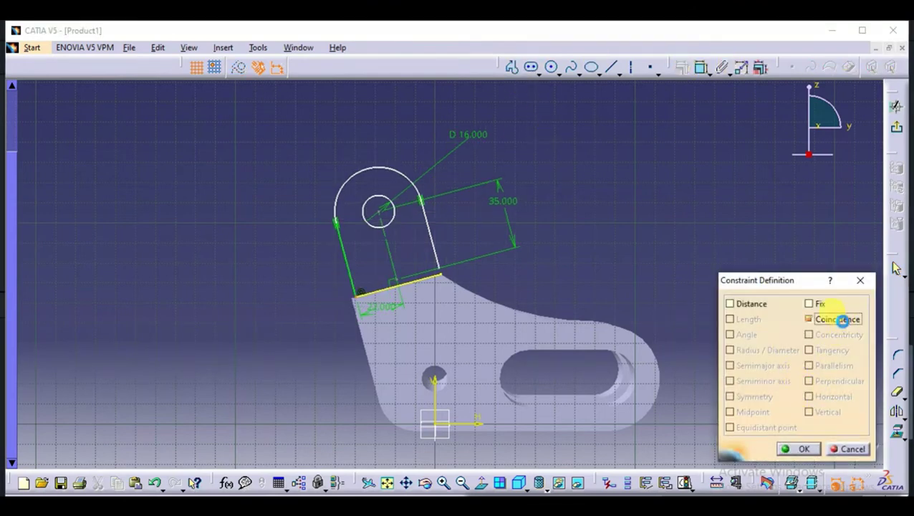
left_click(803, 450)
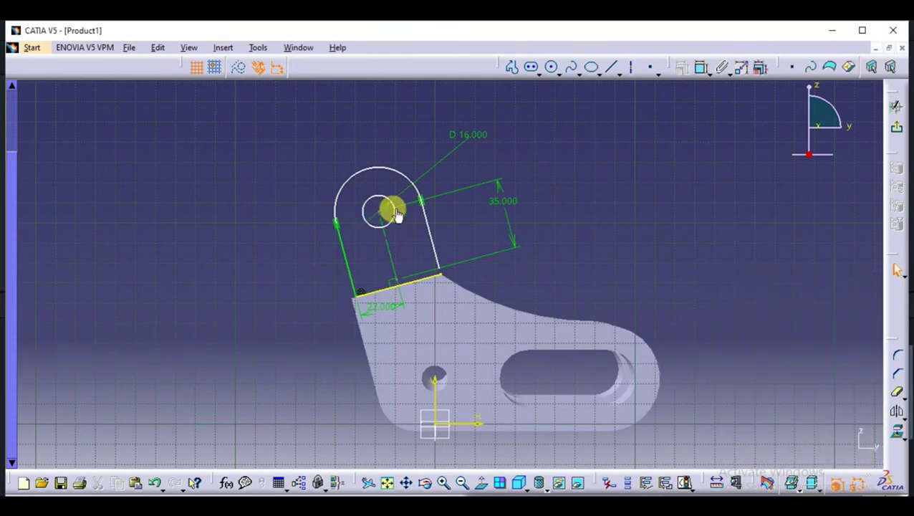
double_click(408, 179)
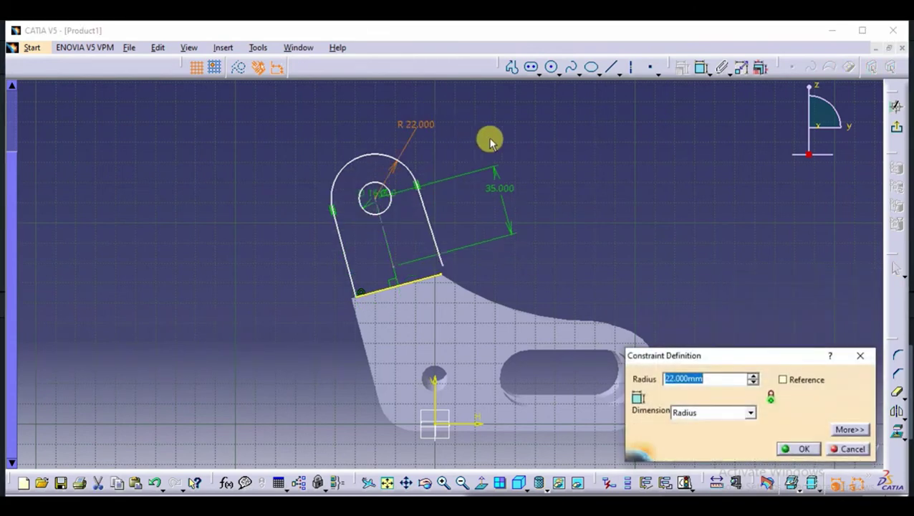
type("18")
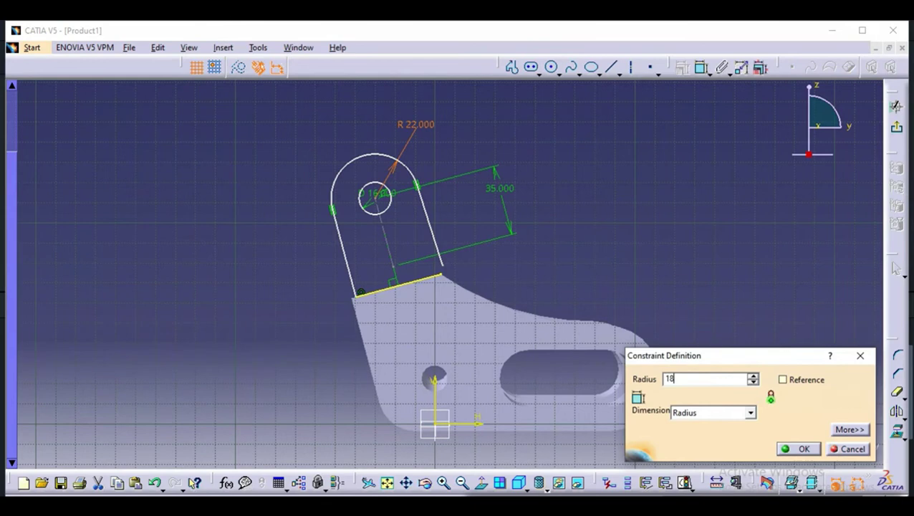
key("Return")
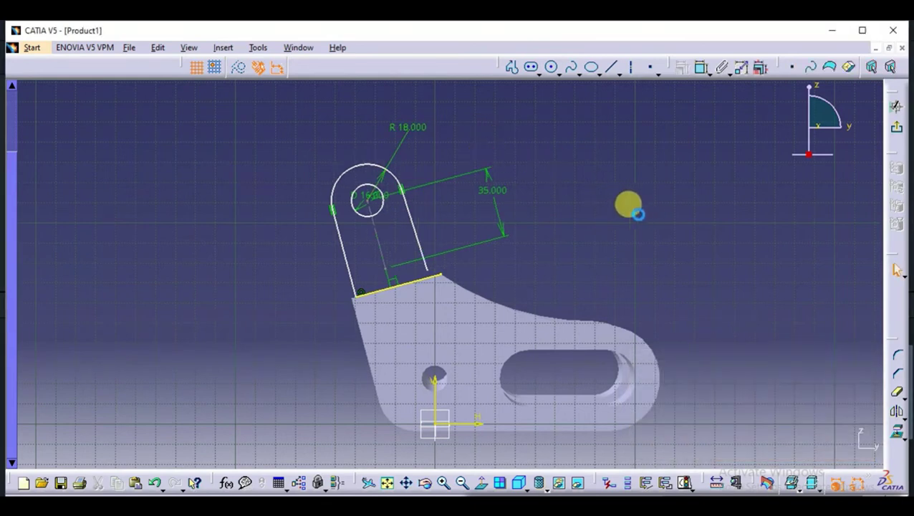
Step: Constrain the base line coincident and make the lug's two side lines parallel
left_click(435, 274)
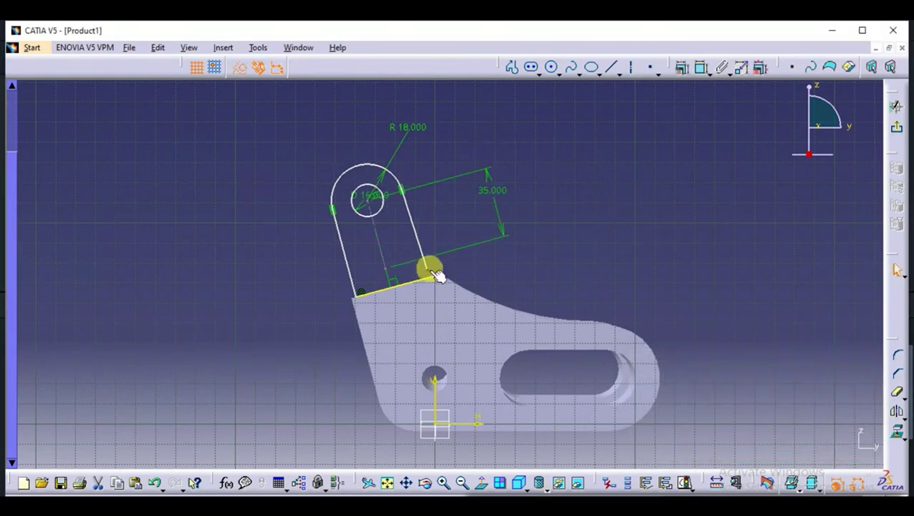
left_click(678, 69)
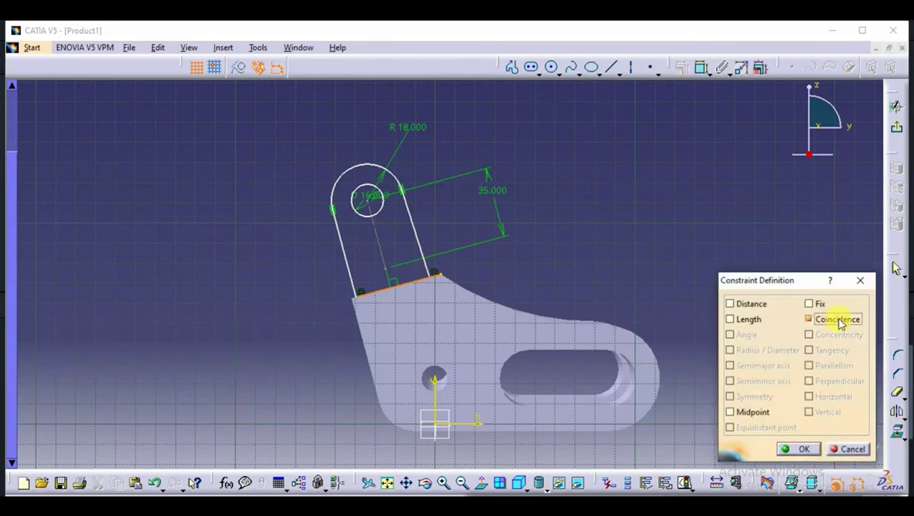
left_click(800, 450)
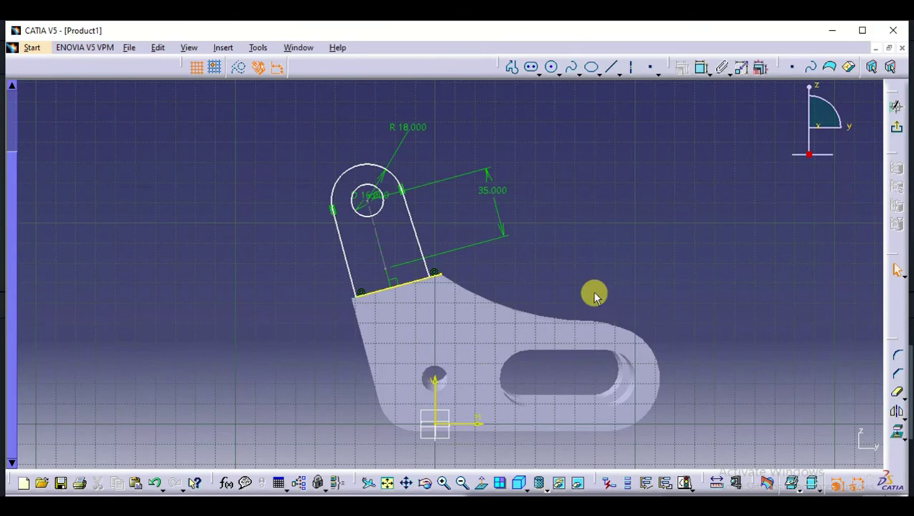
left_click(334, 222)
left_click(418, 227, "ctrl")
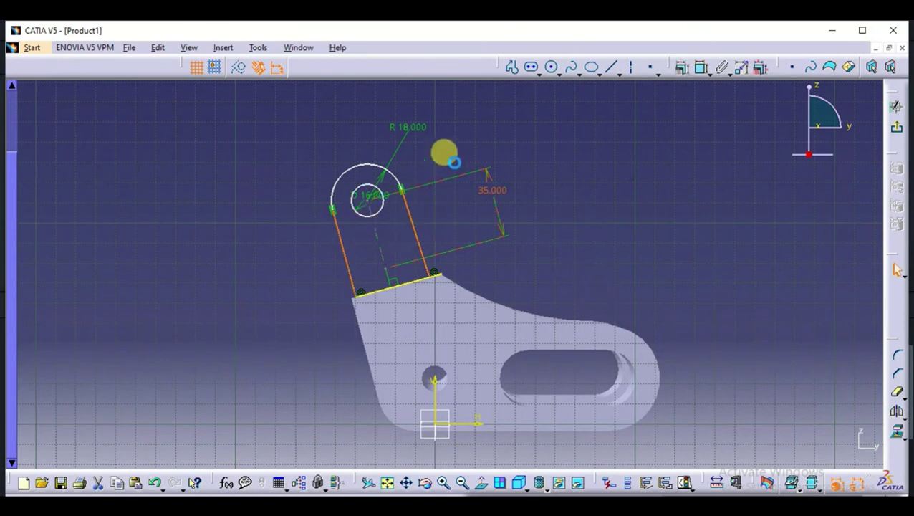
left_click(679, 69)
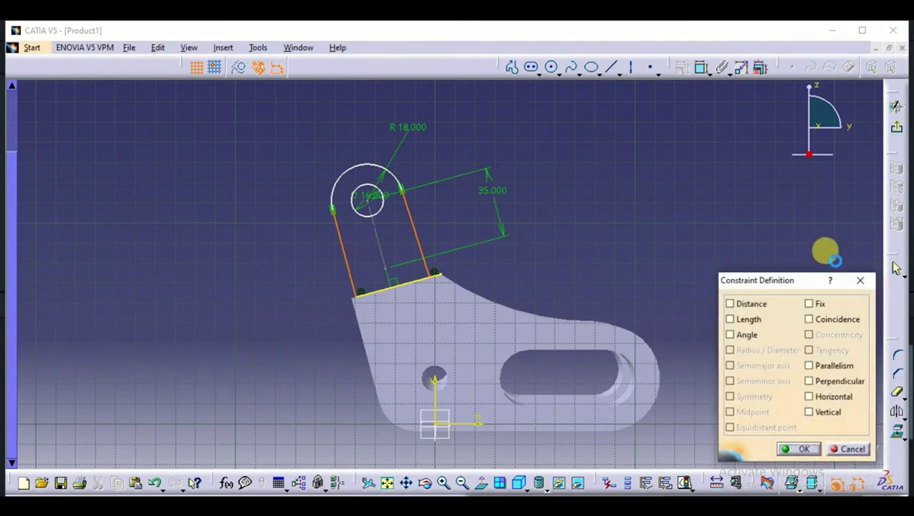
left_click(825, 369)
left_click(806, 449)
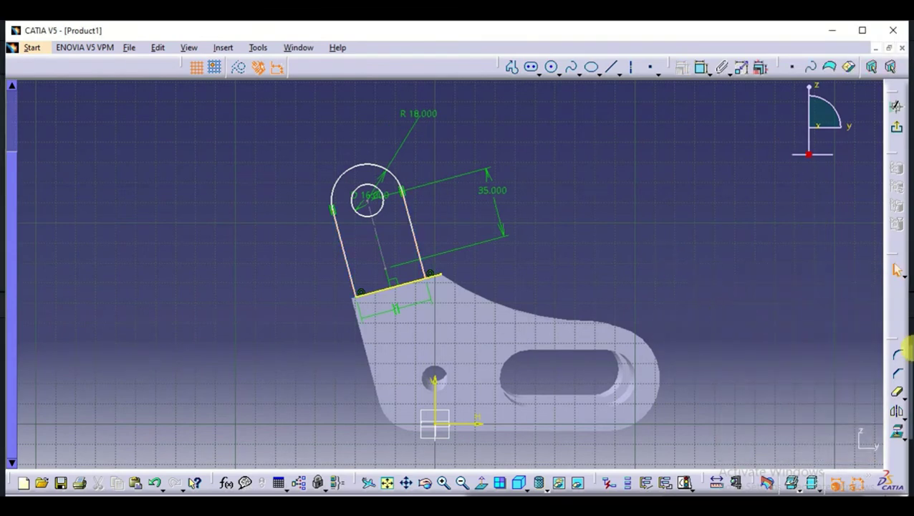
Step: Trim the excess base line and make the left side line perpendicular to it
left_click(899, 394)
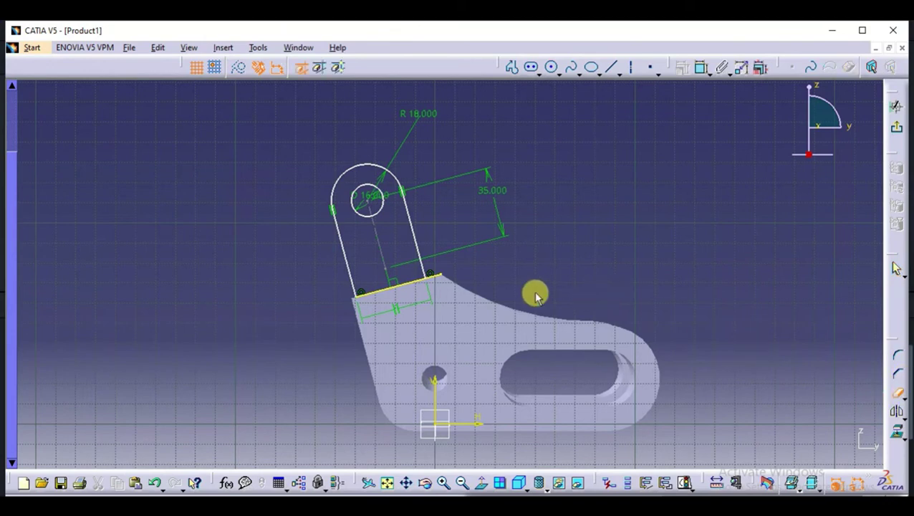
left_click(438, 278)
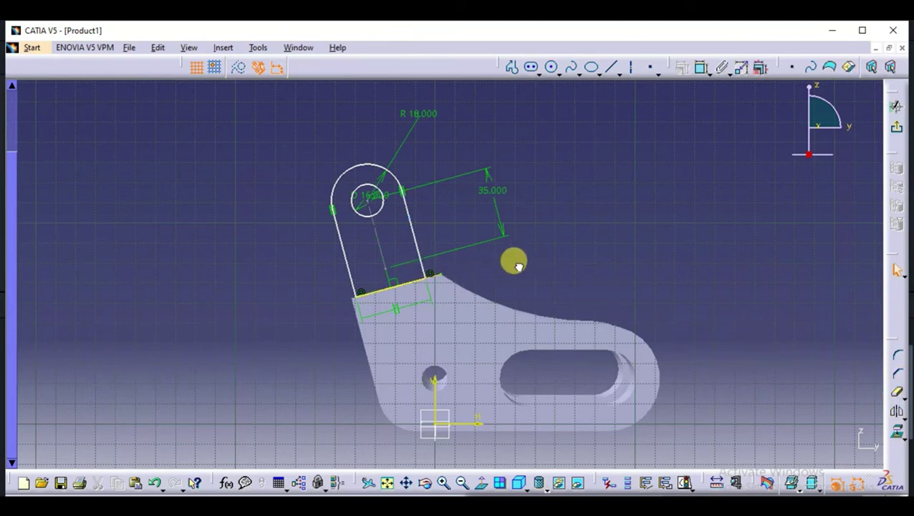
left_click(355, 279)
left_click(617, 68)
left_click(679, 66)
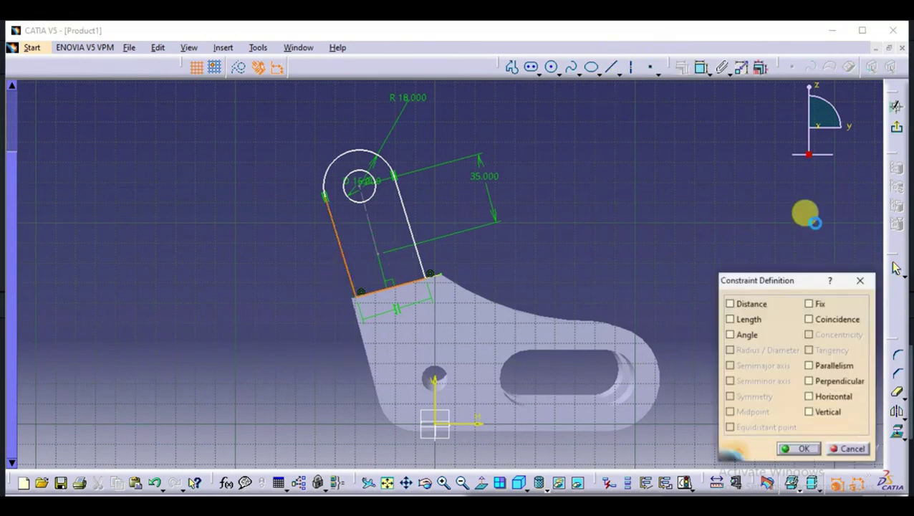
left_click(836, 385)
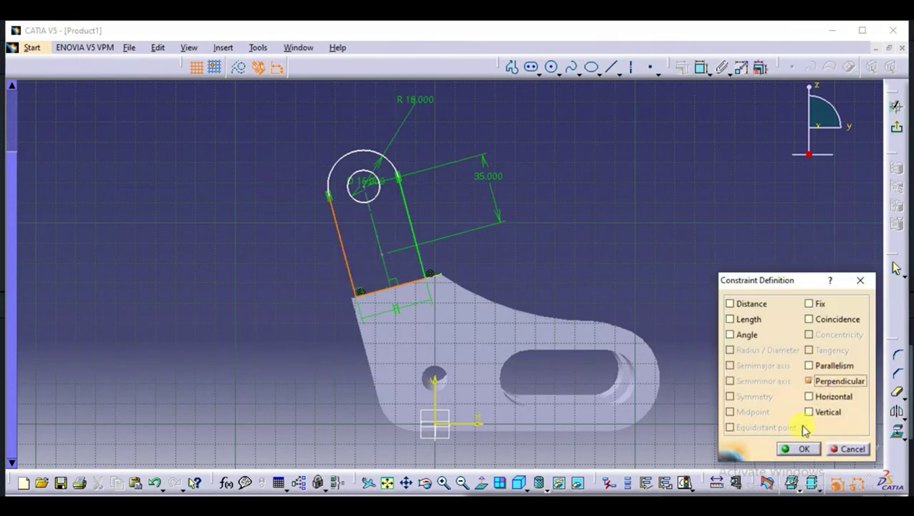
left_click(795, 449)
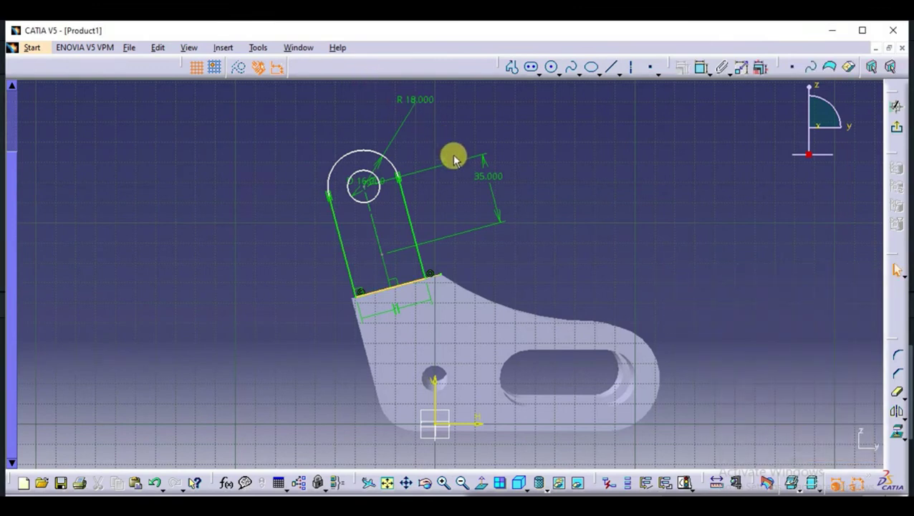
Step: Replace the old 35.000 dimension with a 35 mm distance from the hole circle to the base line
key("Delete")
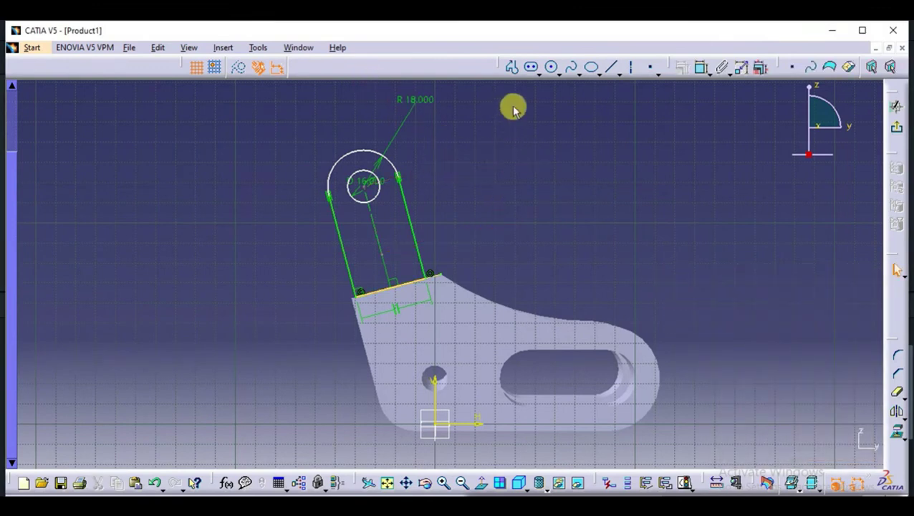
left_click(700, 69)
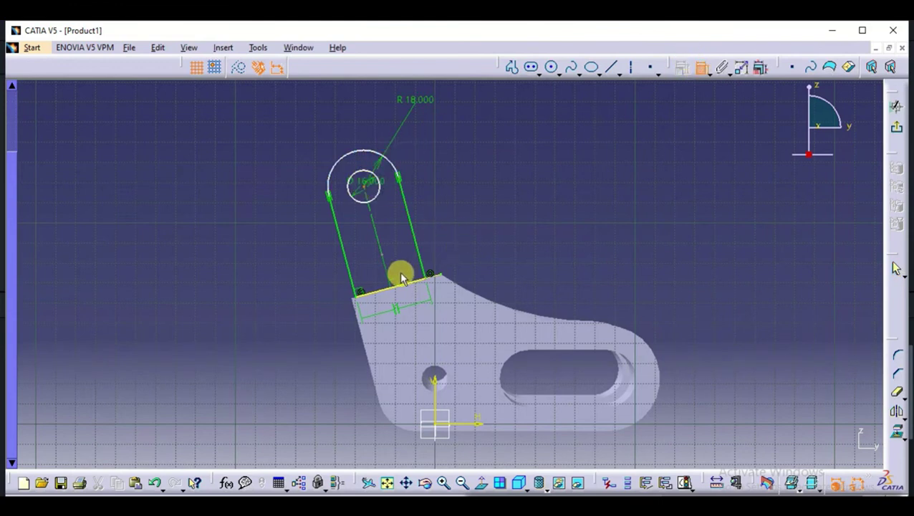
left_click(424, 286)
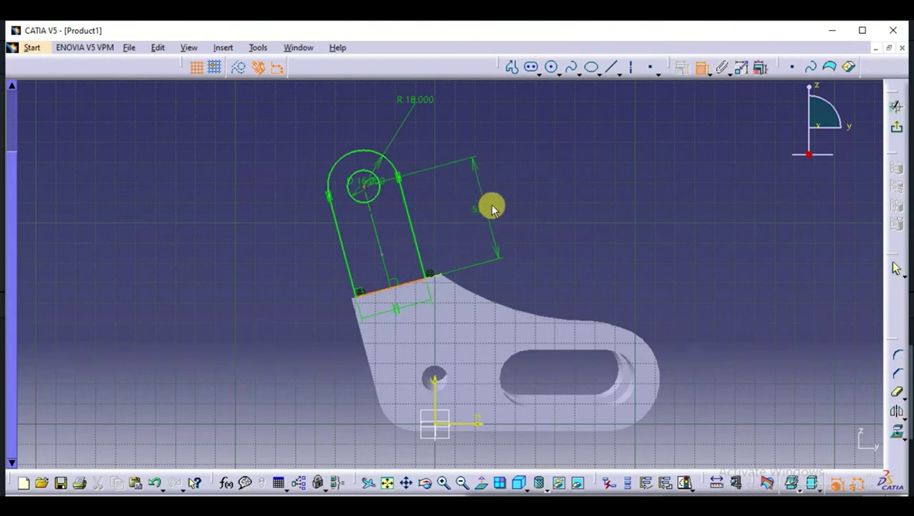
left_click(501, 199)
double_click(496, 194)
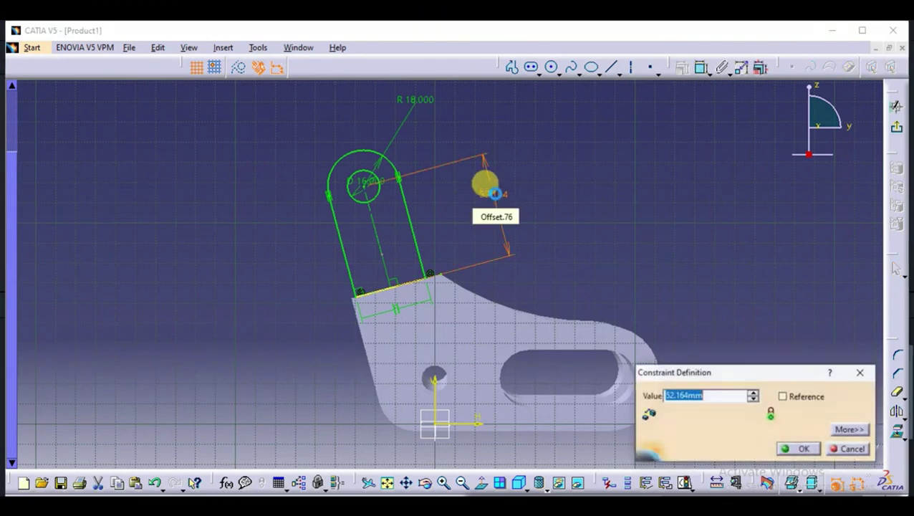
type("35")
key("Return")
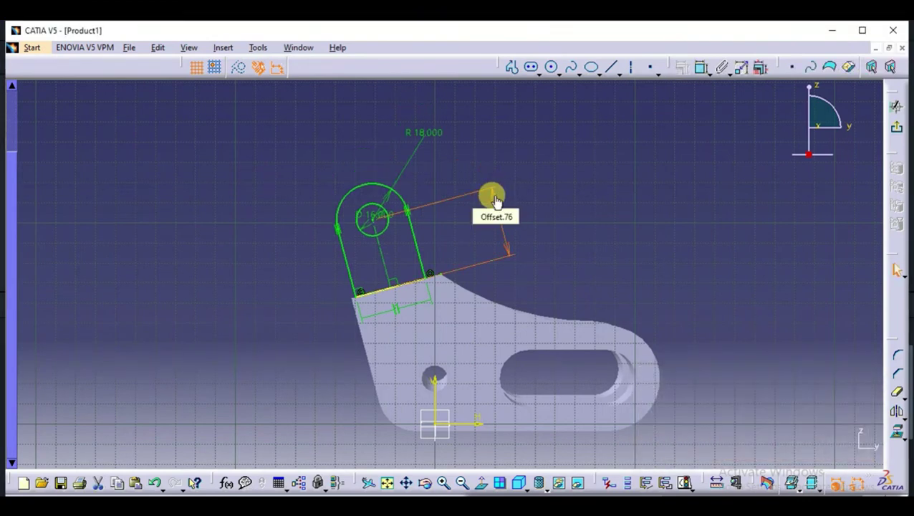
left_click(844, 205)
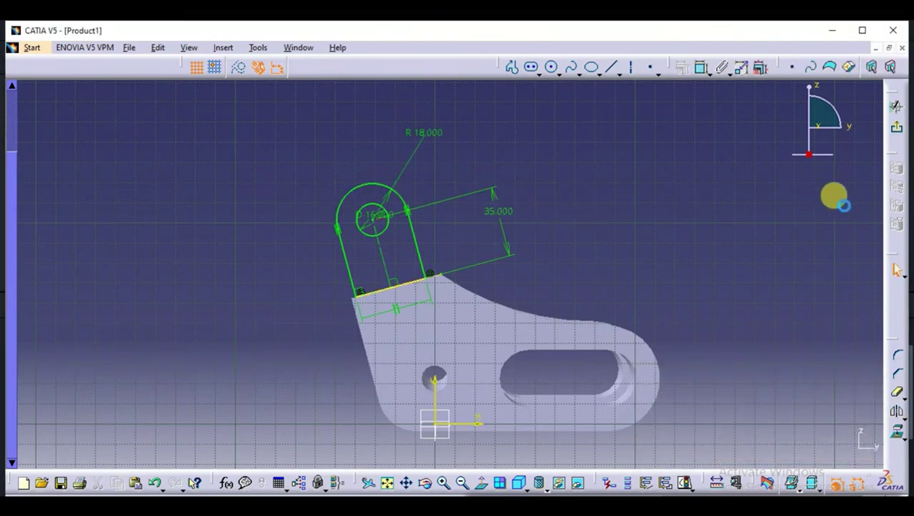
left_click(898, 130)
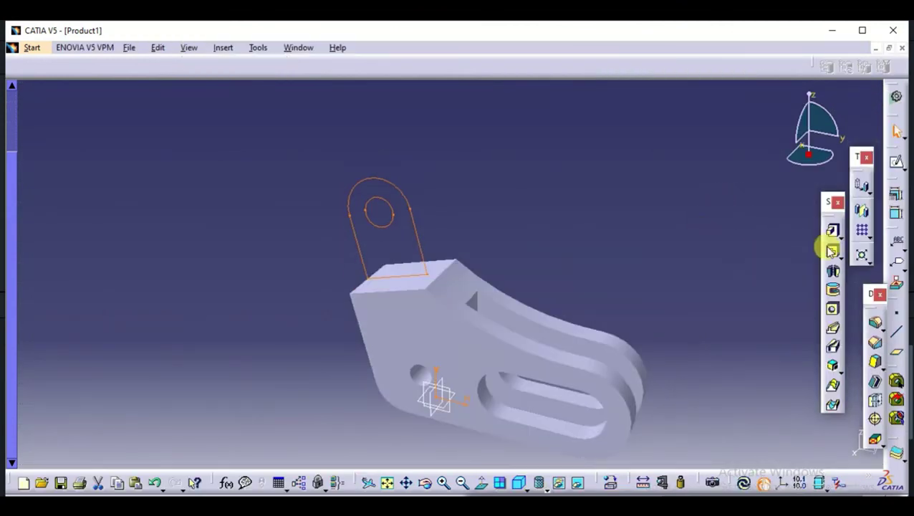
Step: Pad the lug sketch 20 mm with Mirrored extent enabled
left_click(834, 229)
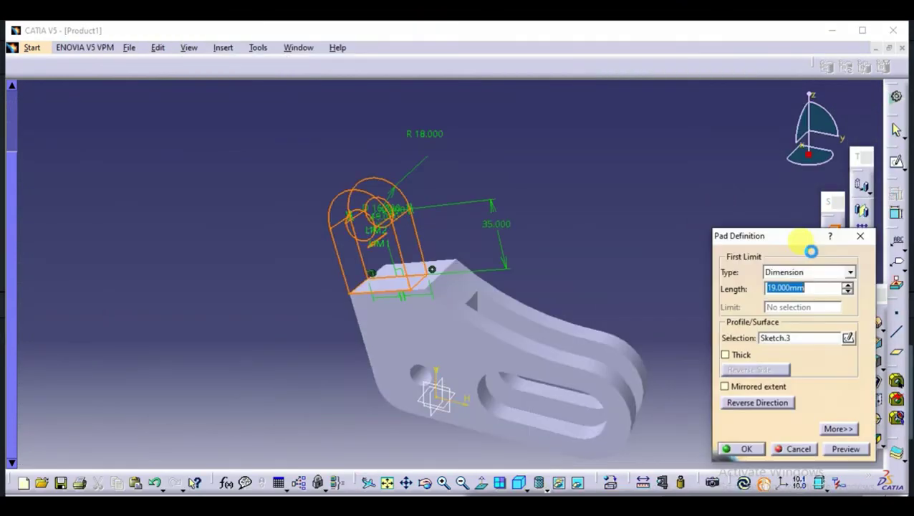
left_click(725, 386)
double_click(797, 288)
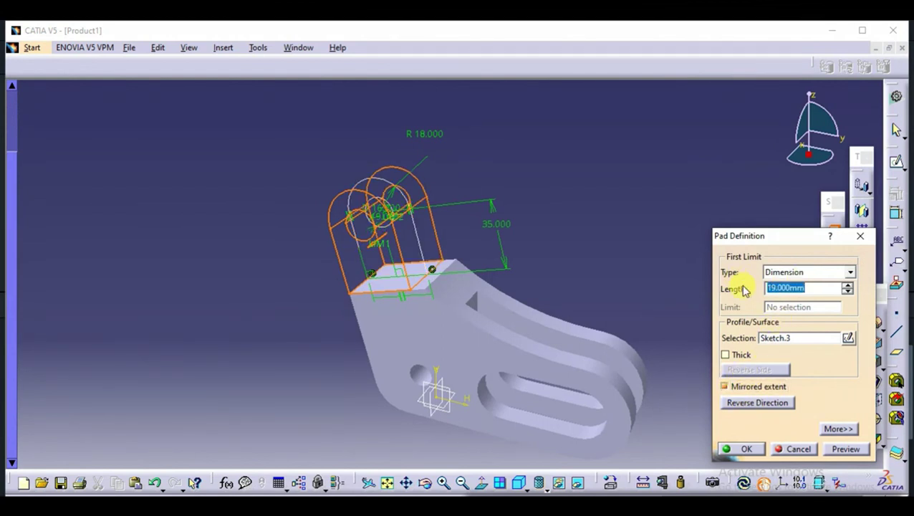
type("20")
key("Return")
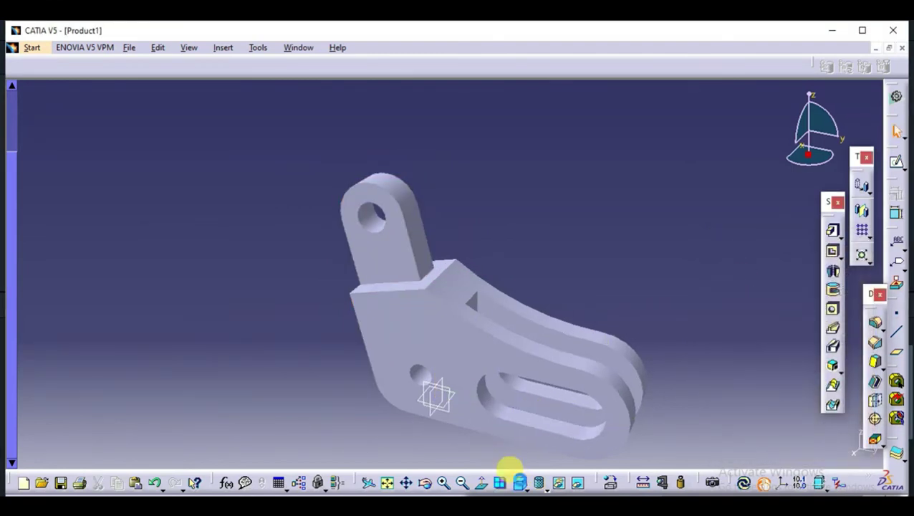
left_click(518, 483)
middle_click_drag(459, 422, 440, 351)
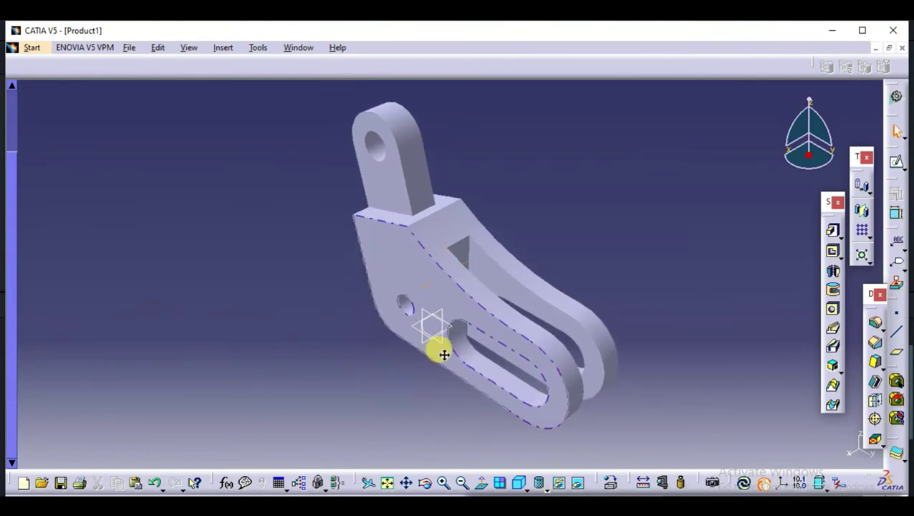